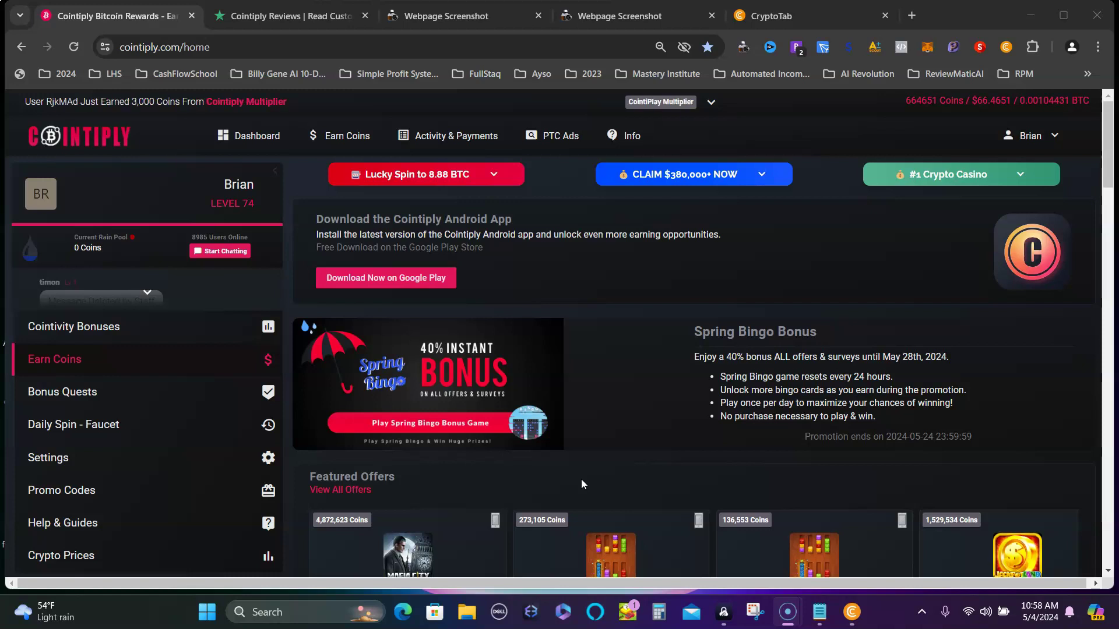
scroll(690, 391, "down", 3)
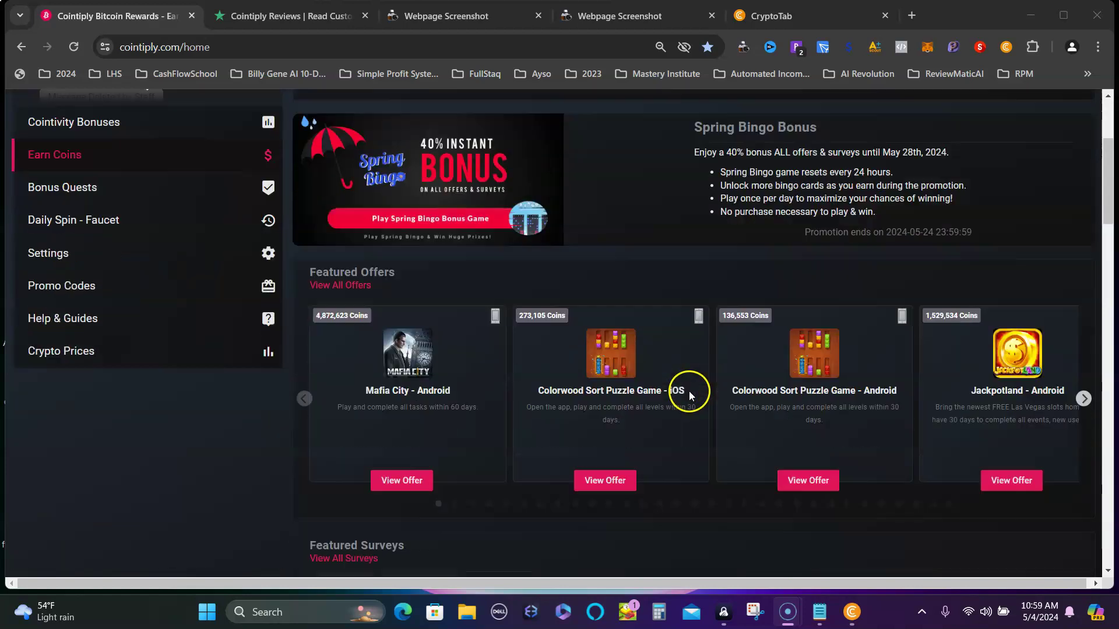
scroll(690, 389, "up", 3)
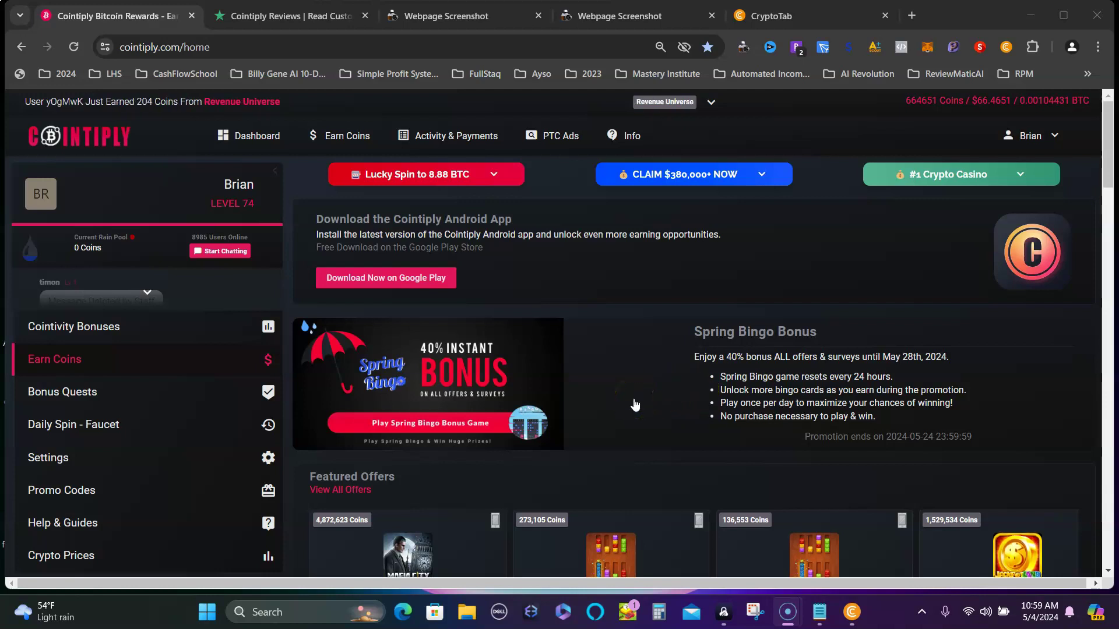
scroll(635, 405, "down", 2)
scroll(635, 405, "up", 2)
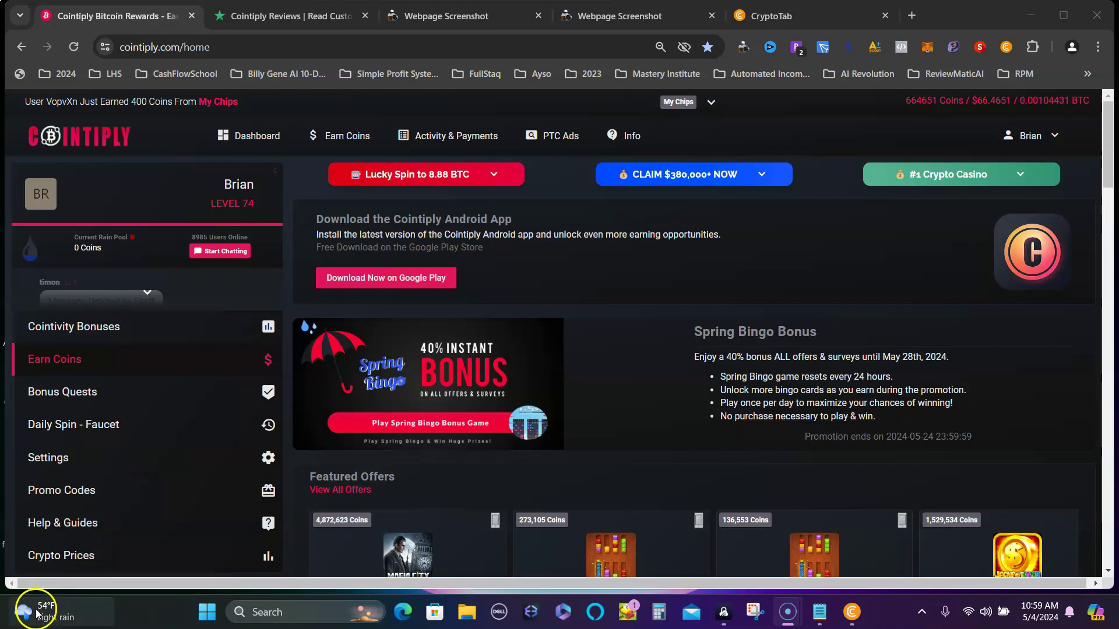
- Go back to the Cointiply home page and open the faucet page showing the 99,999 jackpot roll
left_click(89, 532)
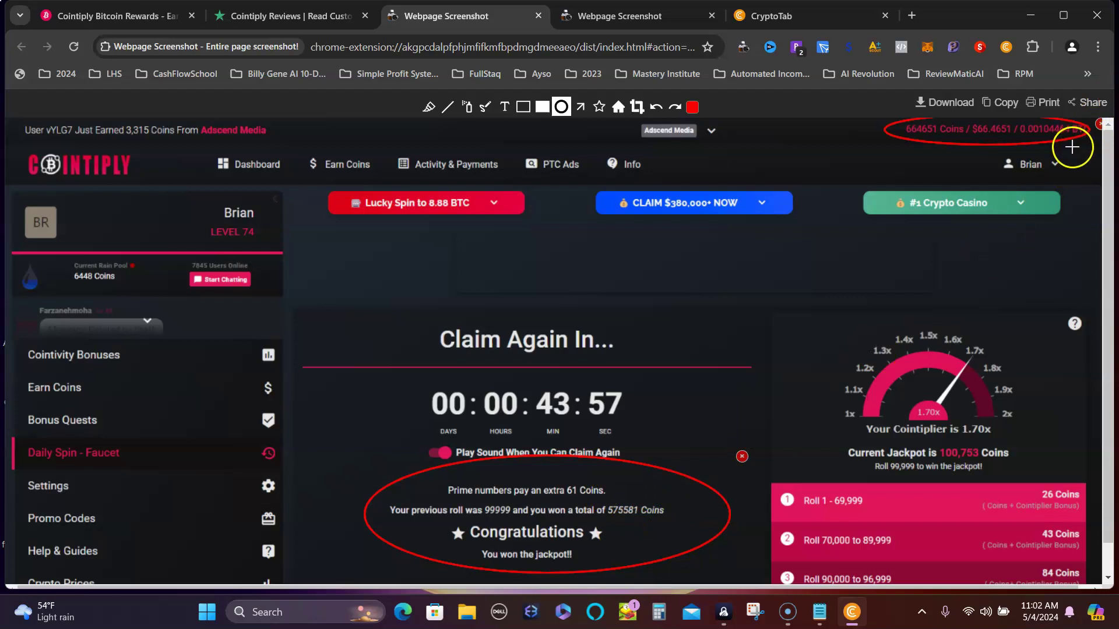
mouse_move(986, 129)
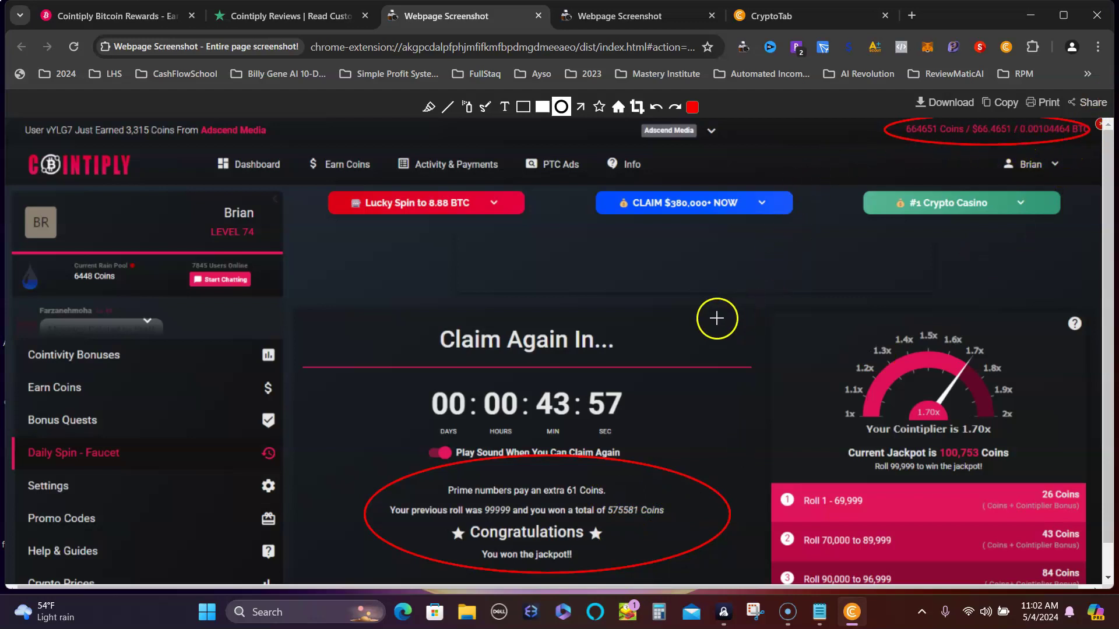
left_click(136, 26)
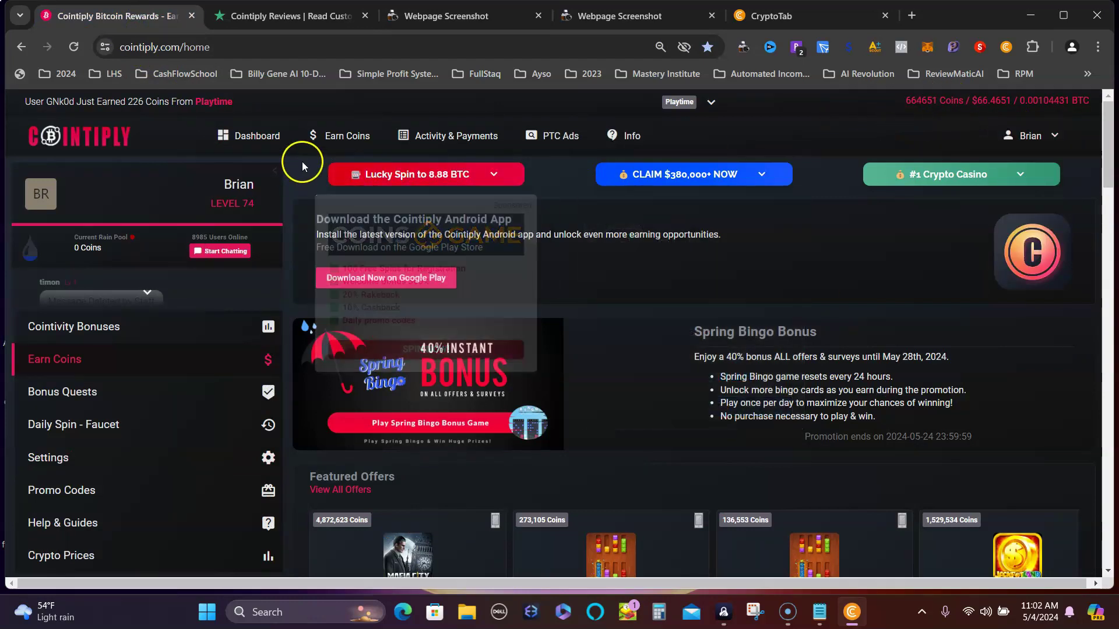
mouse_move(250, 135)
left_click(241, 237)
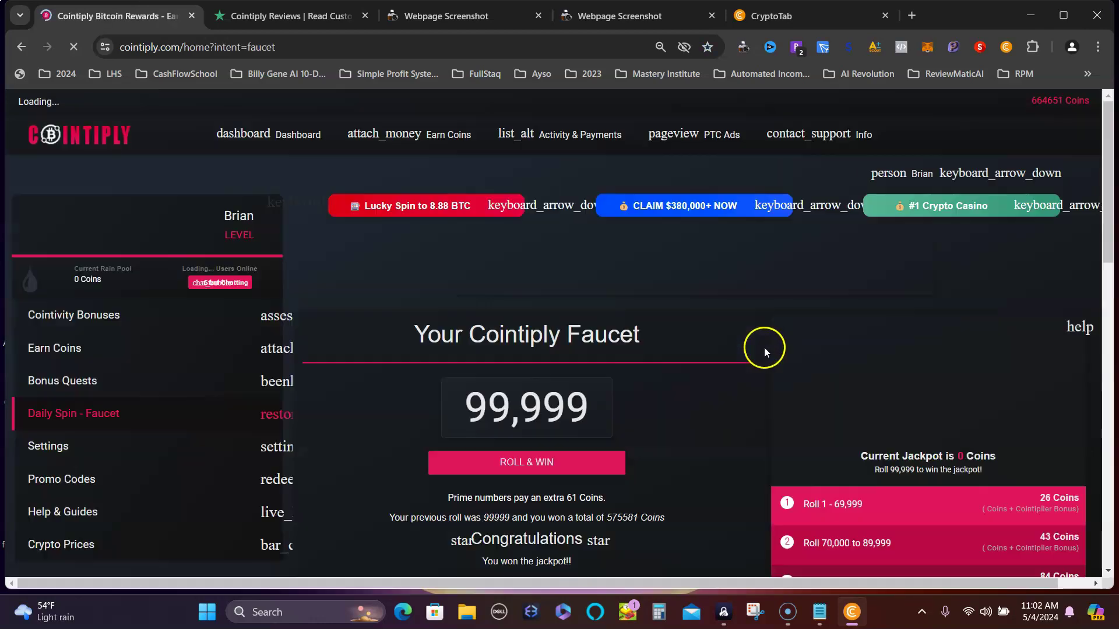
scroll(699, 332, "down", 2)
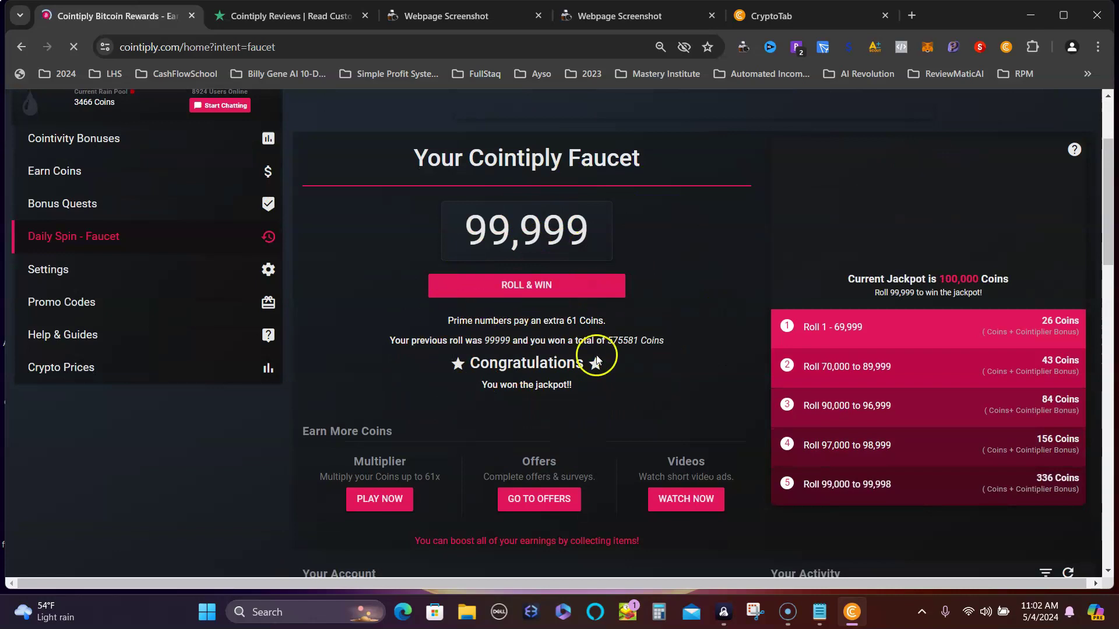
scroll(699, 363, "down", 1)
scroll(787, 437, "down", 2)
scroll(848, 474, "down", 2)
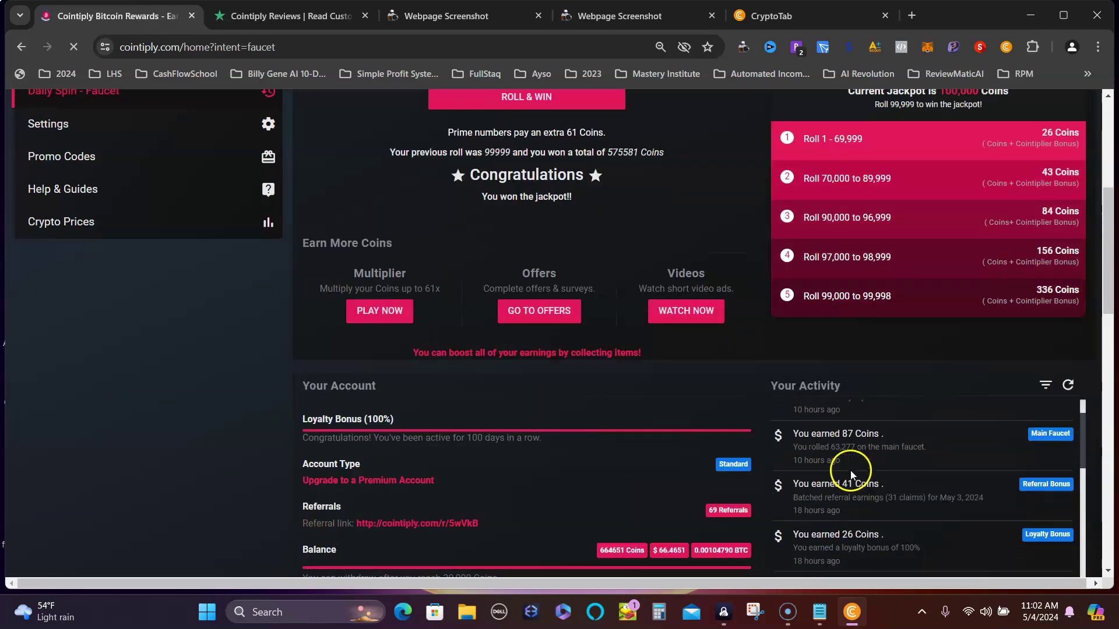
scroll(848, 474, "up", 2)
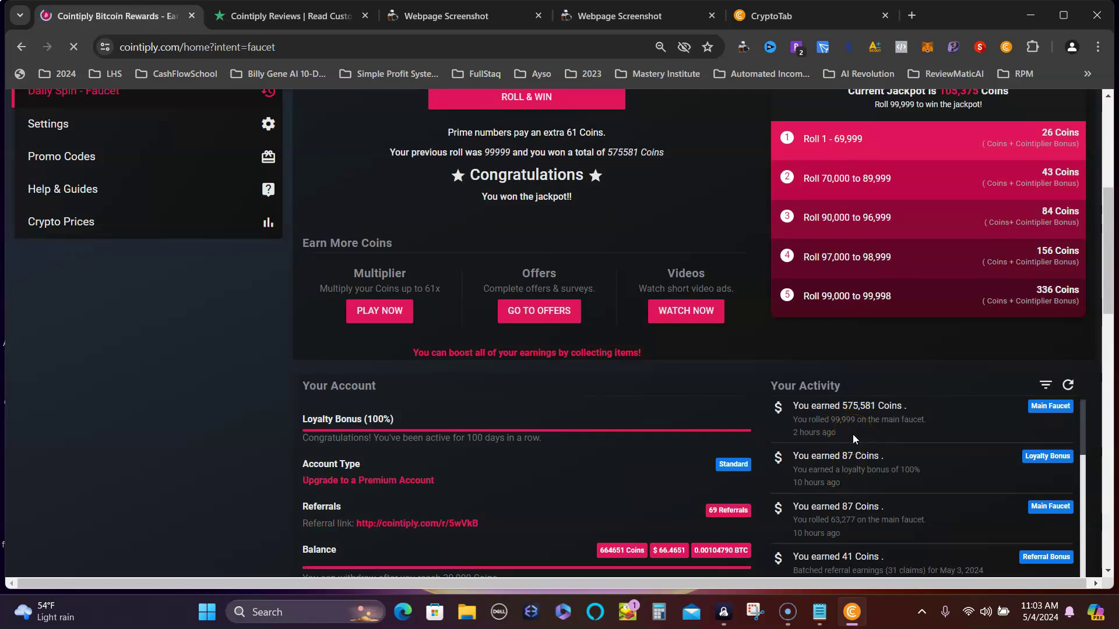
scroll(716, 408, "up", 3)
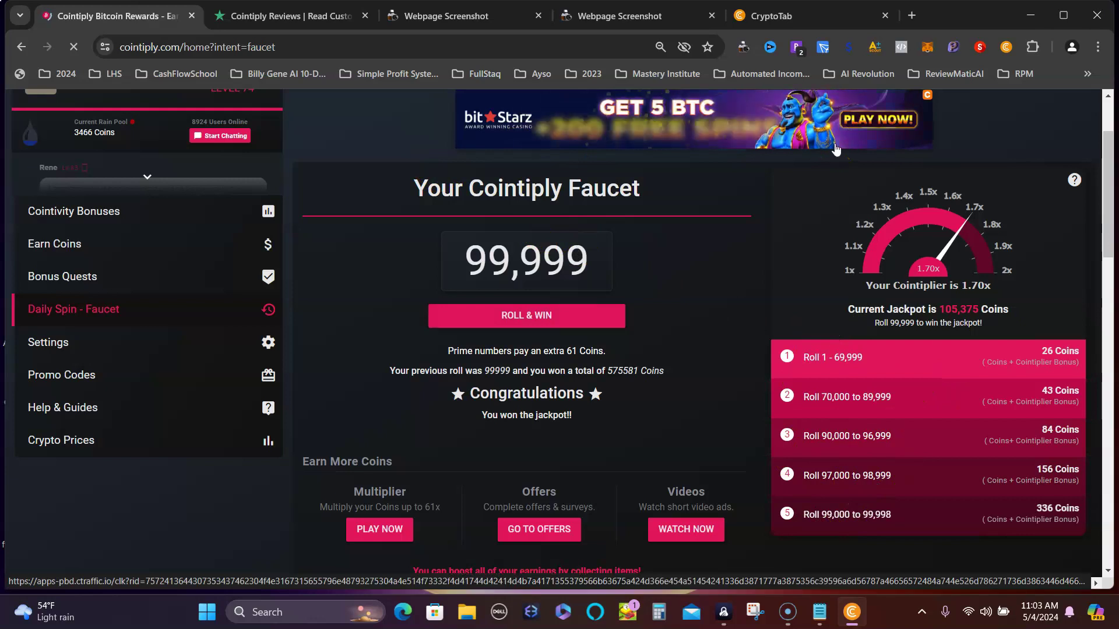
scroll(954, 166, "up", 2)
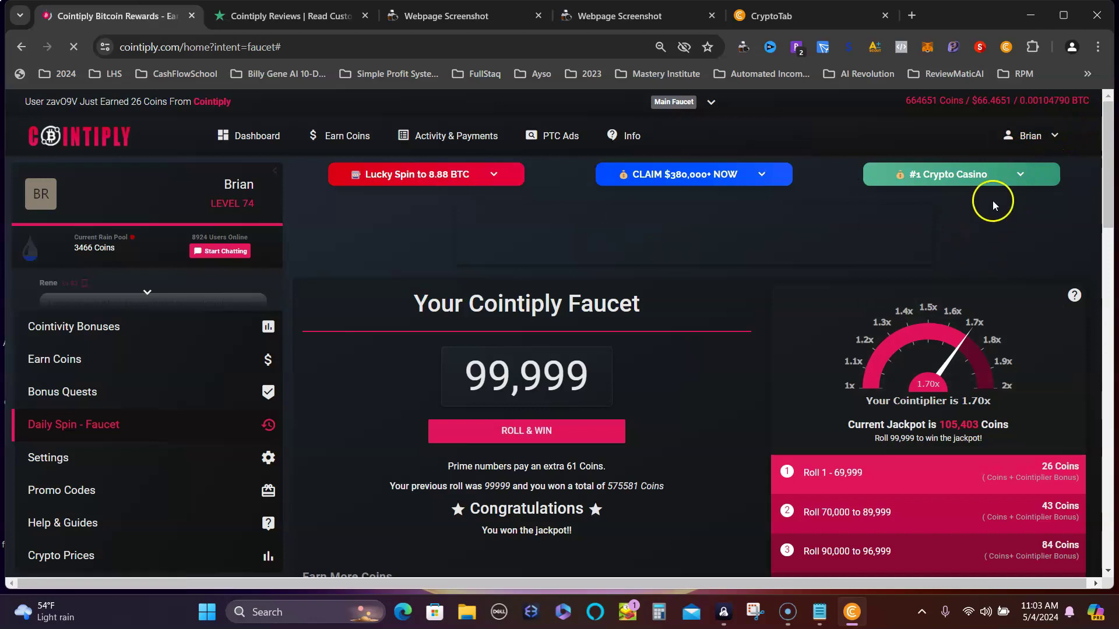
- Open the withdrawal page from the account menu and highlight the interest-on-balances answer
left_click(1025, 140)
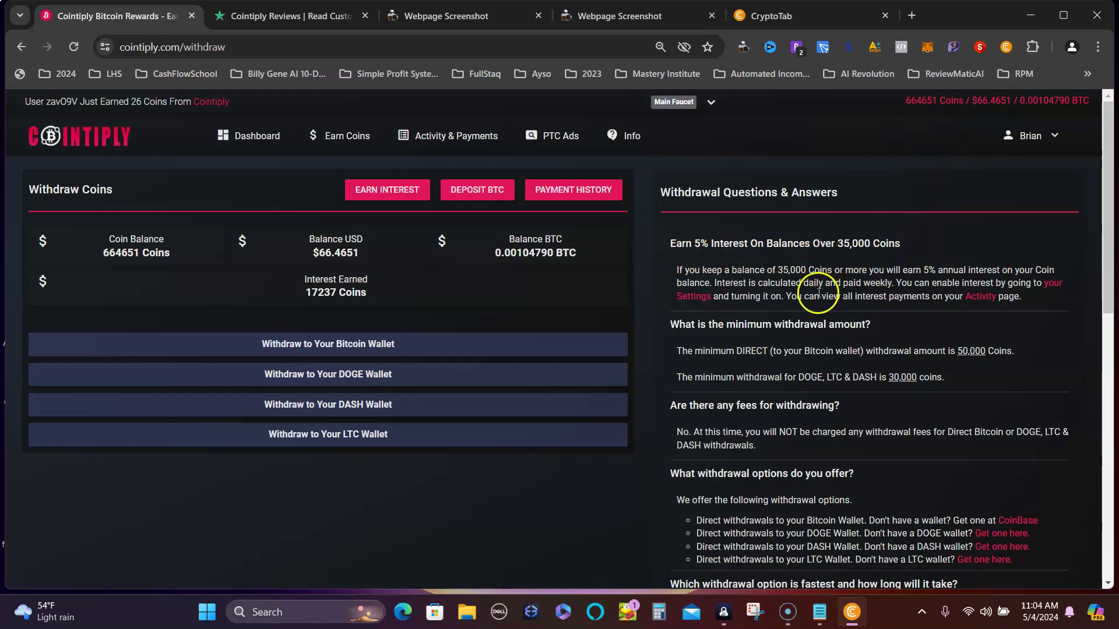
mouse_move(923, 271)
left_mouse_down()
mouse_move(965, 261)
mouse_move(1005, 273)
left_mouse_up()
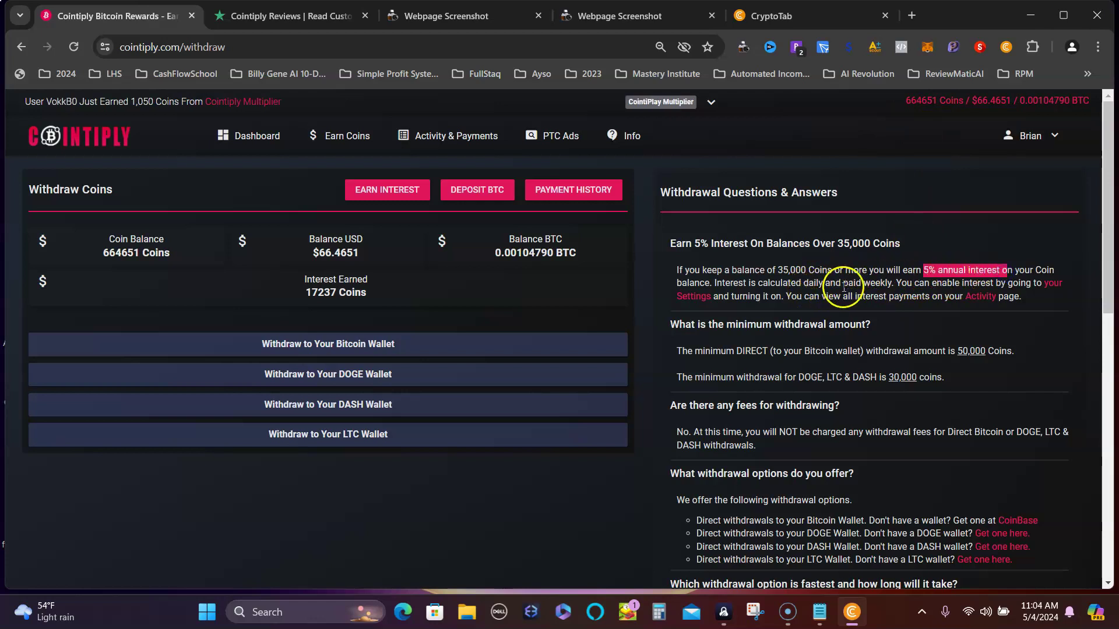
left_click_drag(843, 283, 887, 293)
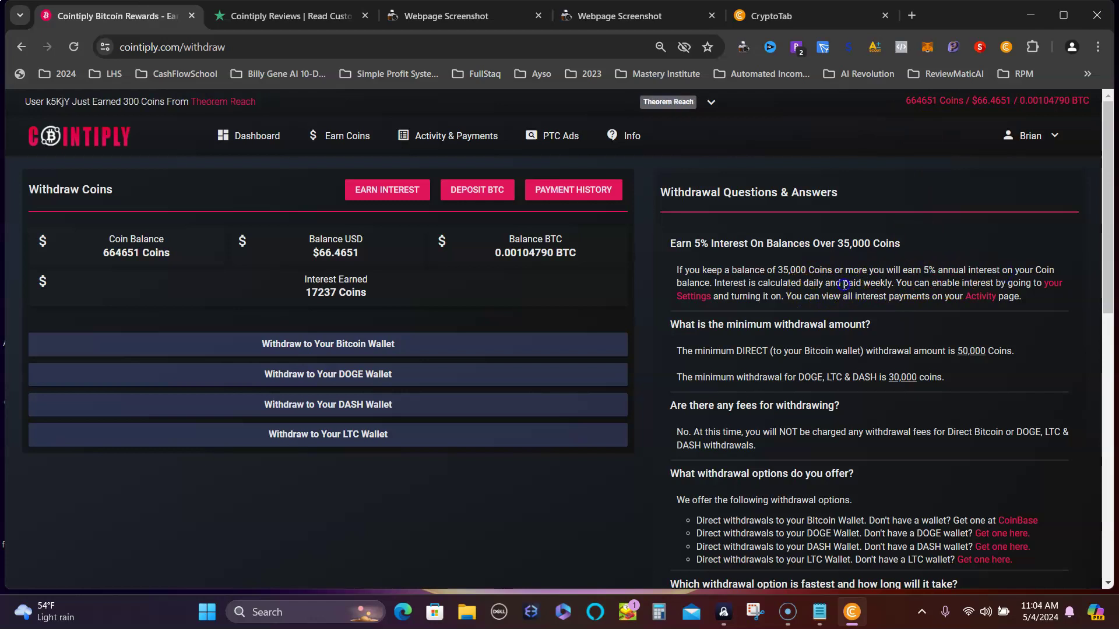
left_click(878, 287)
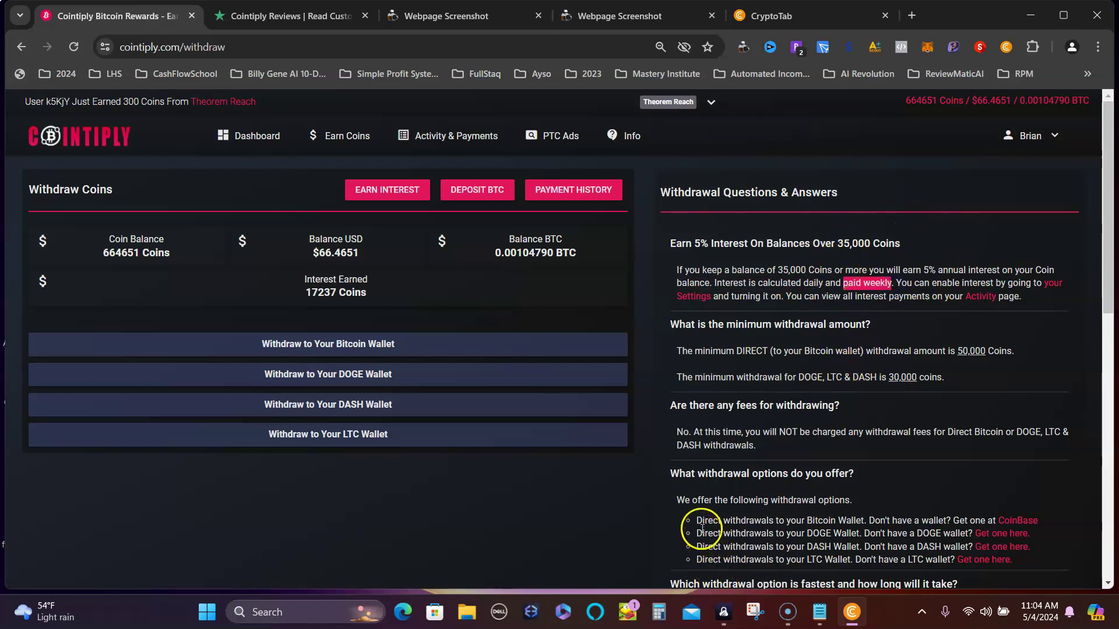
- Highlight the withdrawal options and the no-withdrawal-fees answer in the FAQ
left_click(673, 478)
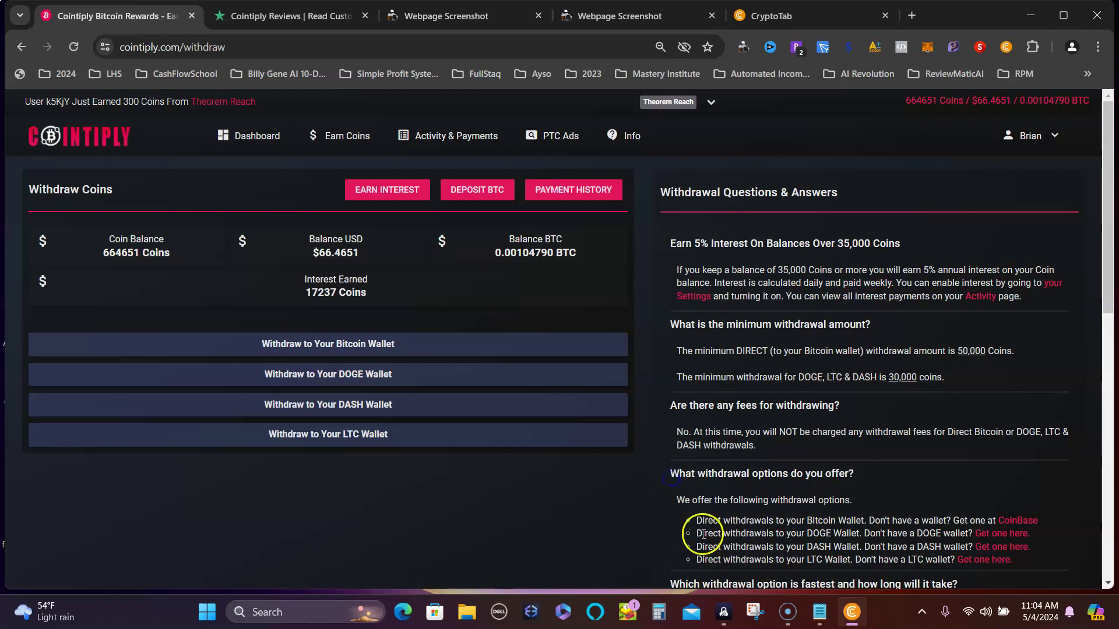
left_click_drag(699, 518, 978, 530)
left_click(926, 483)
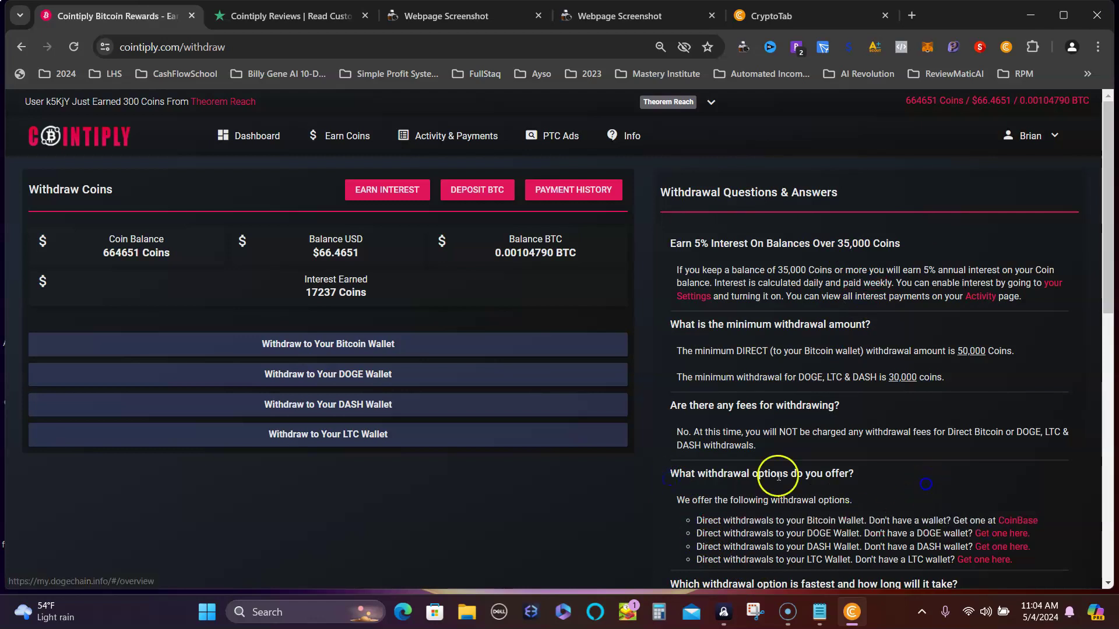
left_click_drag(673, 431, 753, 447)
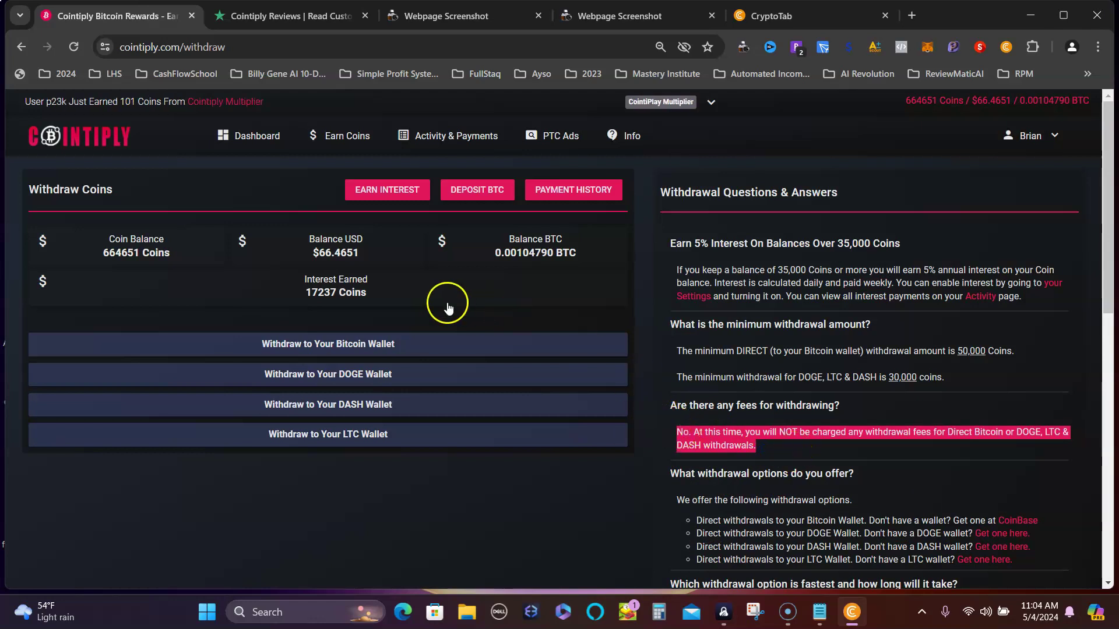
left_click(548, 509)
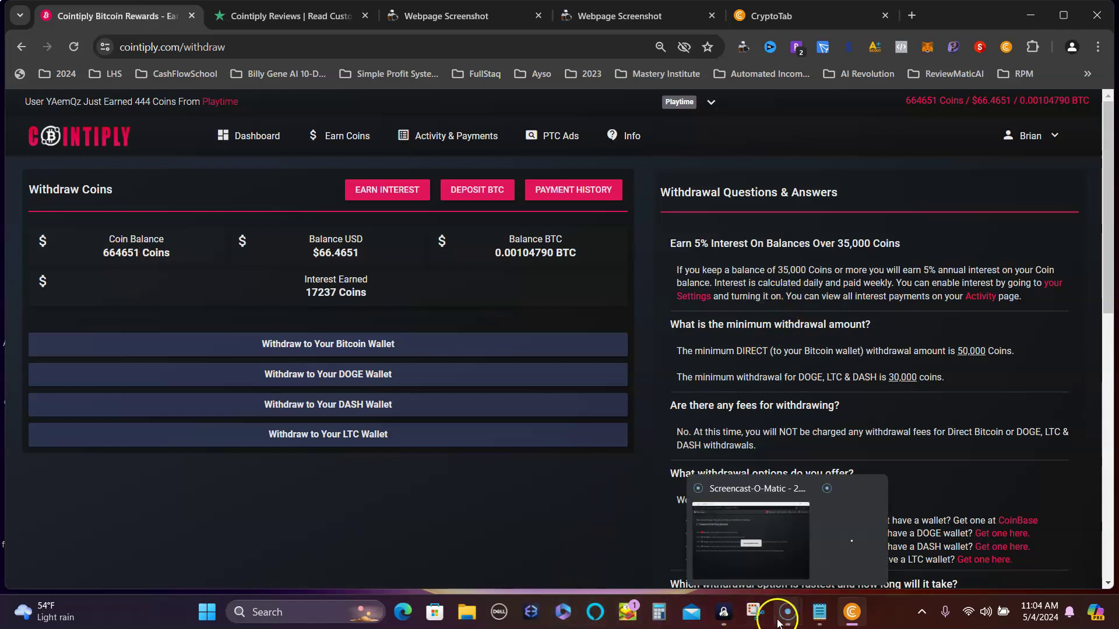
- Compute 664651 minus 35000 in Calculator, getting 629,651
left_click(659, 610)
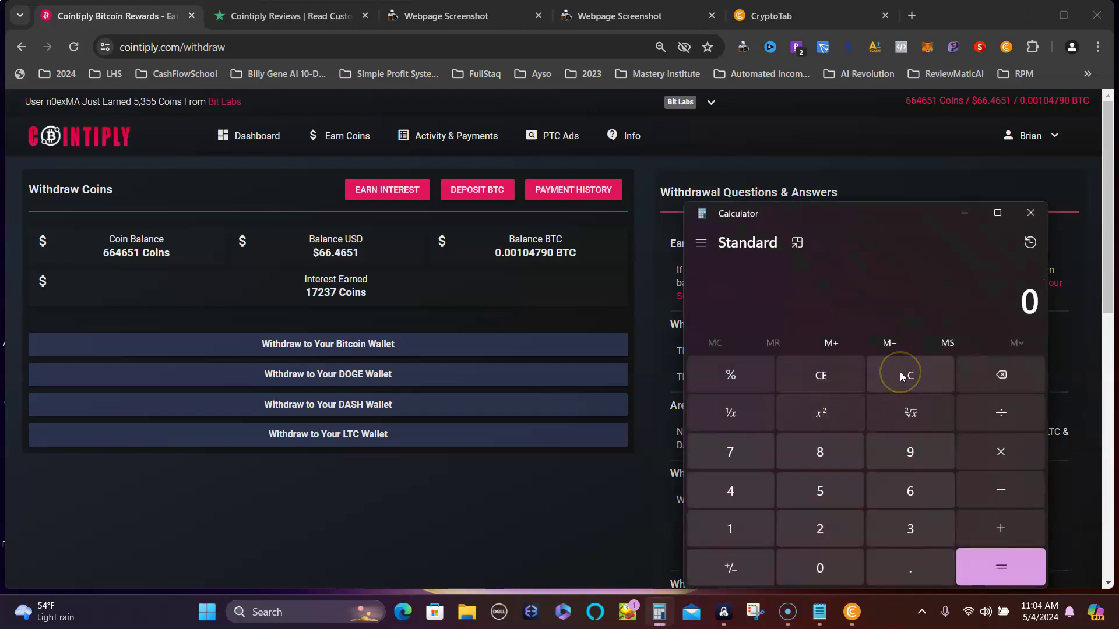
type("664,")
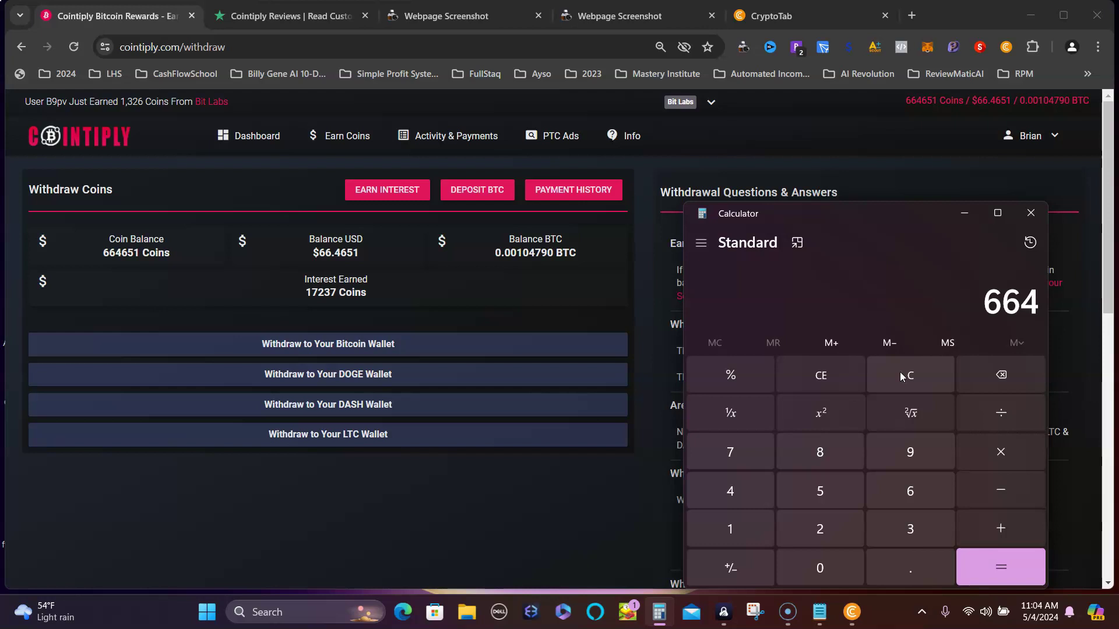
type("651")
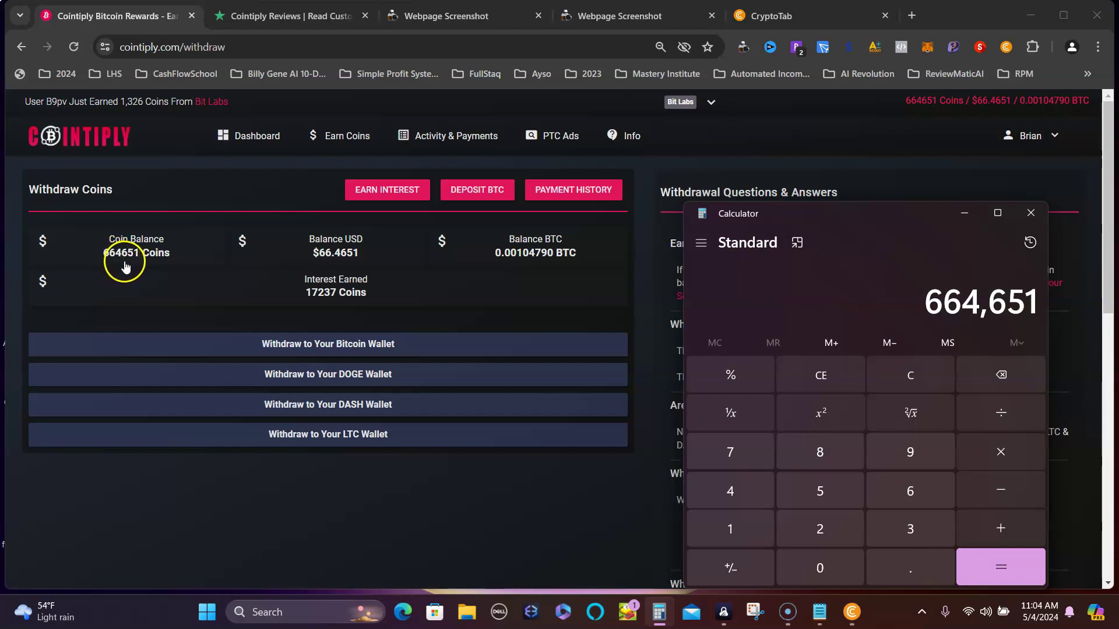
left_click(1005, 491)
left_click(914, 530)
left_click(821, 491)
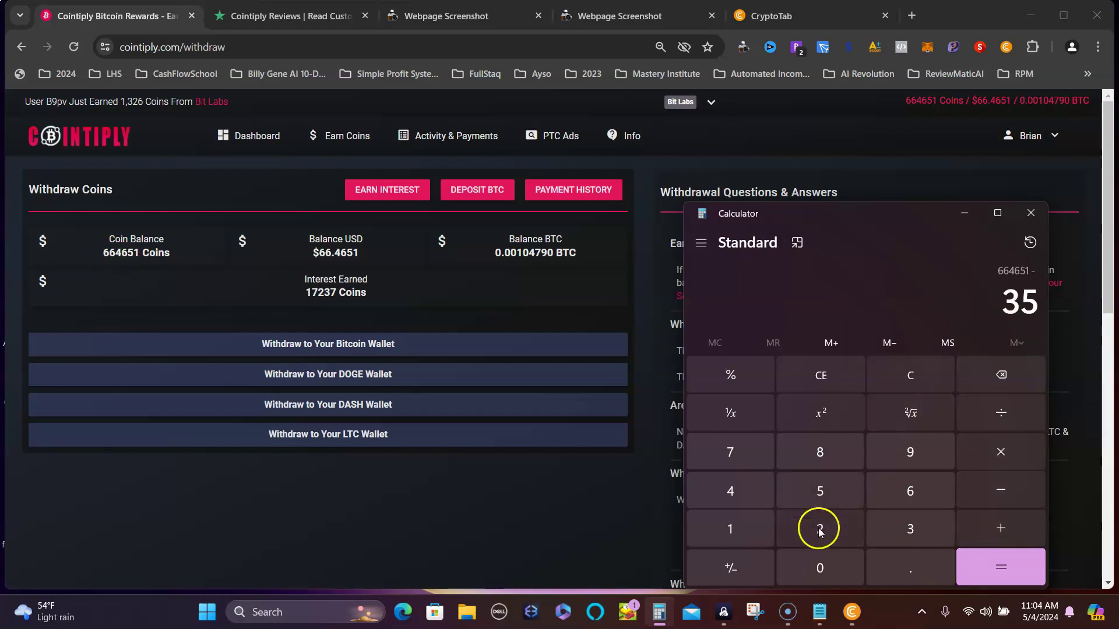
left_click(819, 566)
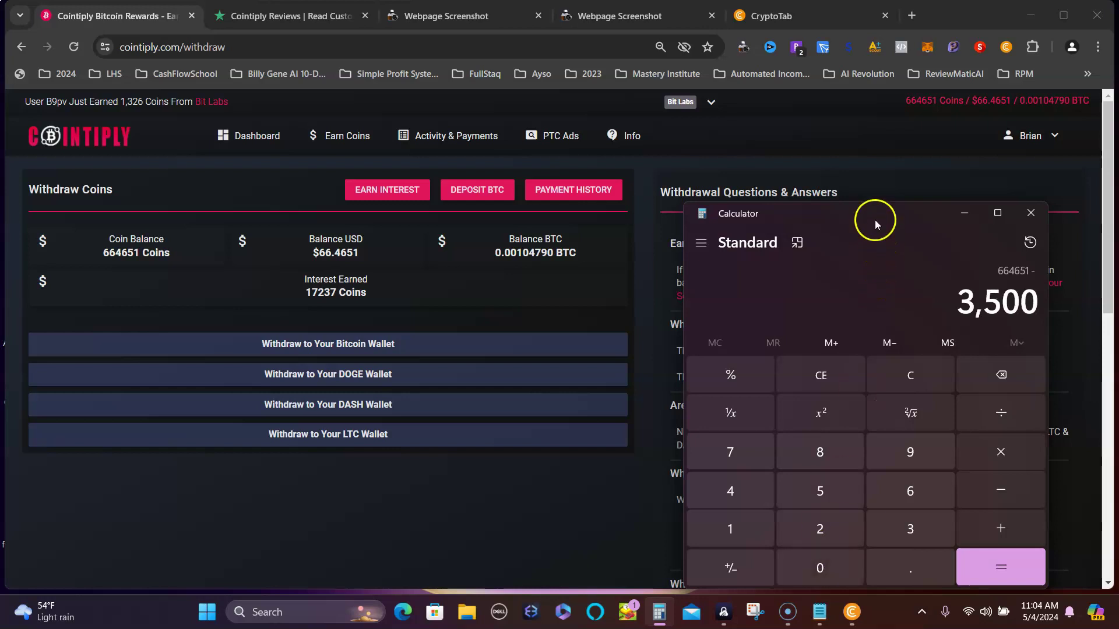
mouse_move(875, 207)
left_mouse_down()
mouse_move(878, 305)
mouse_move(874, 260)
left_mouse_up()
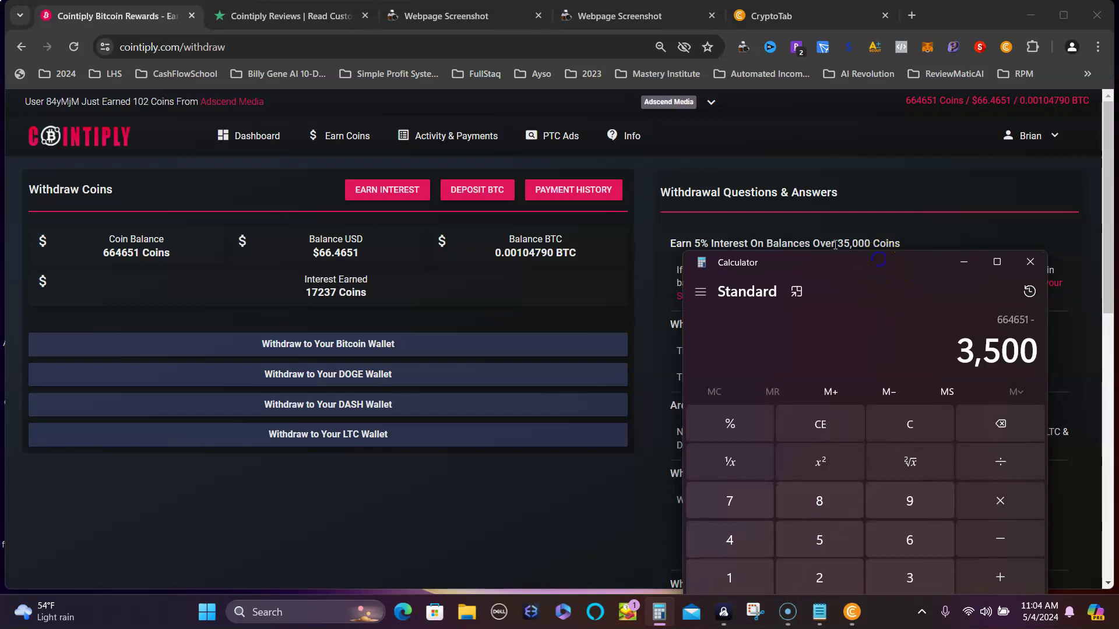
left_click_drag(849, 263, 813, 158)
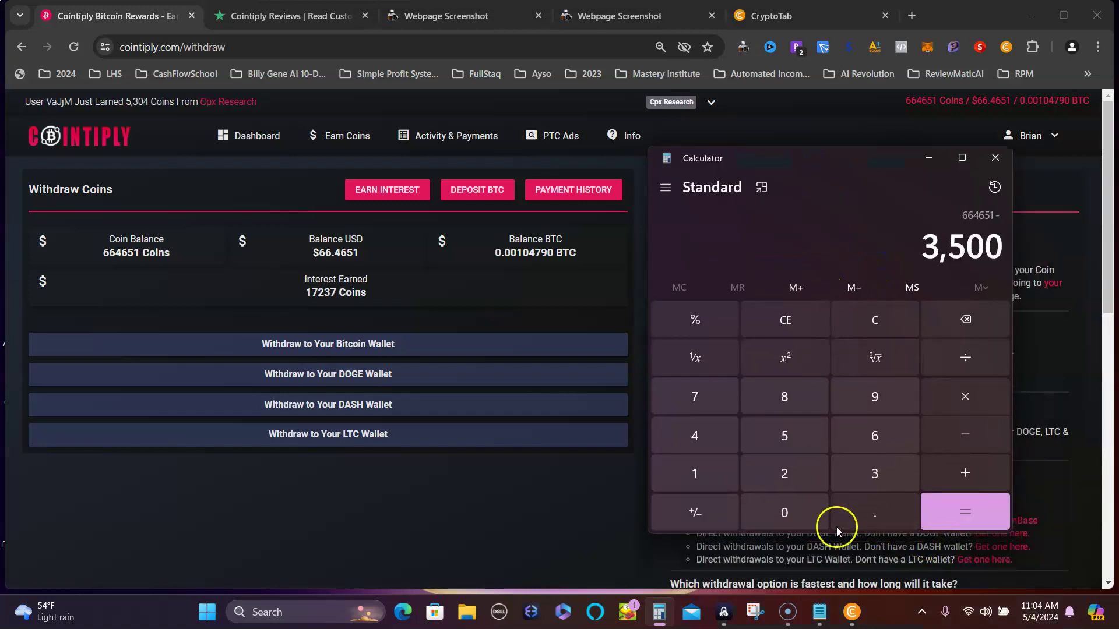
left_click(813, 523)
left_click(968, 512)
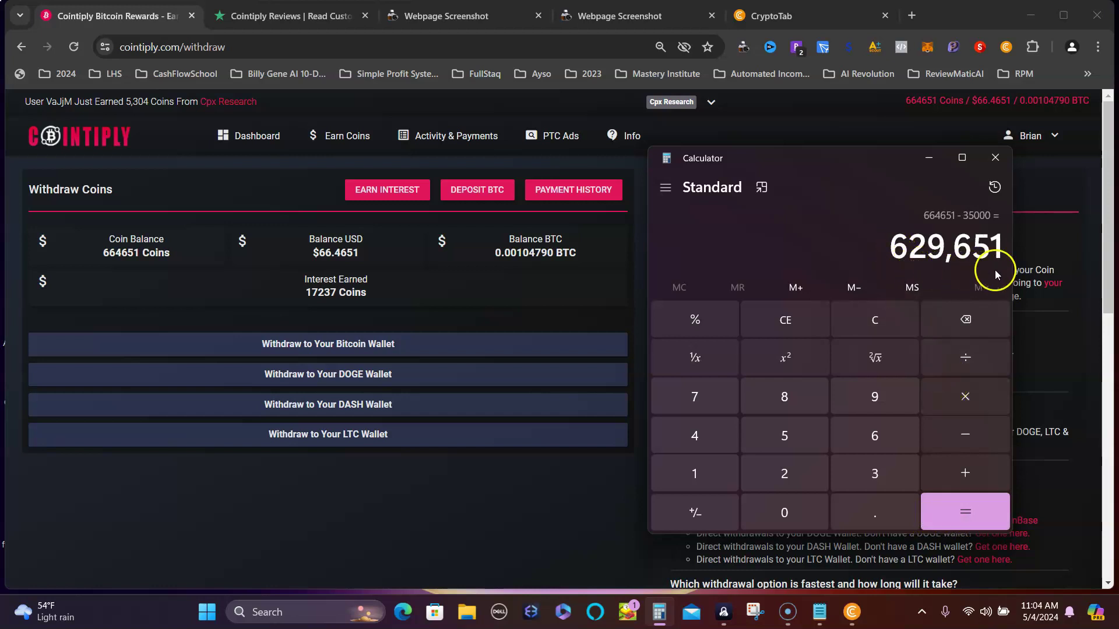
- Enter 629651 as the Bitcoin withdrawal amount, checking it against the calculator result
left_click(411, 503)
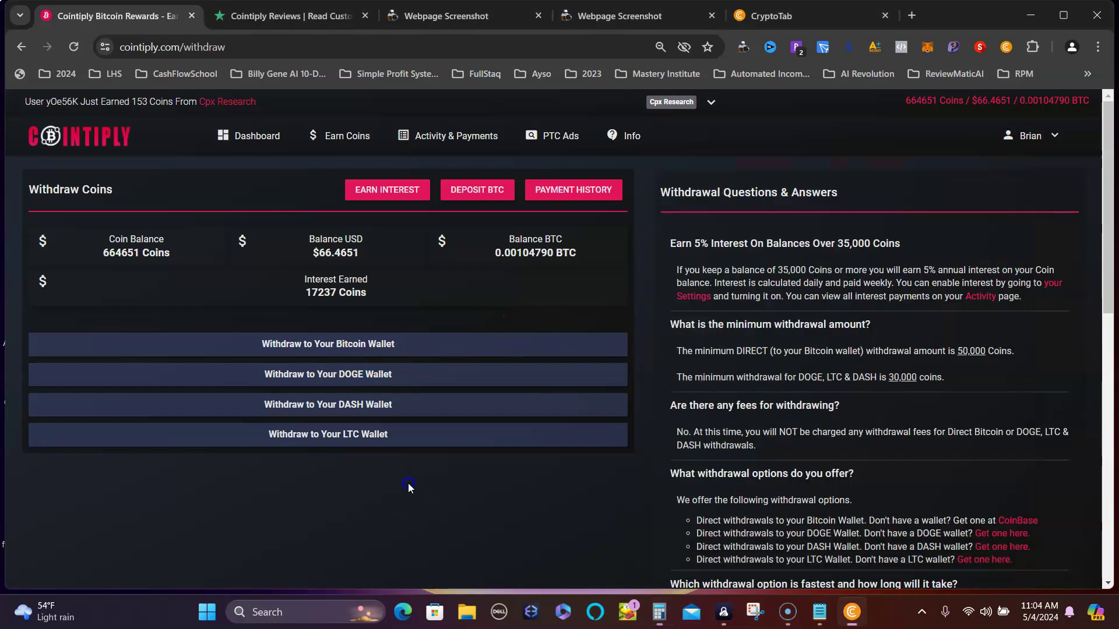
left_click(365, 349)
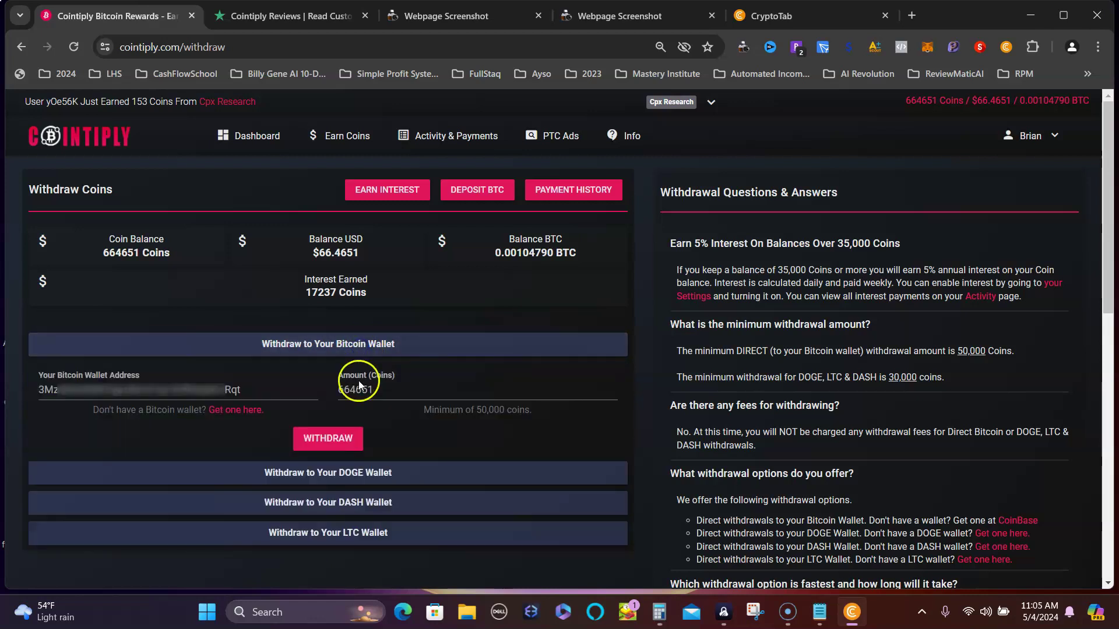
left_click_drag(360, 390, 314, 410)
type("629651")
left_click(295, 406)
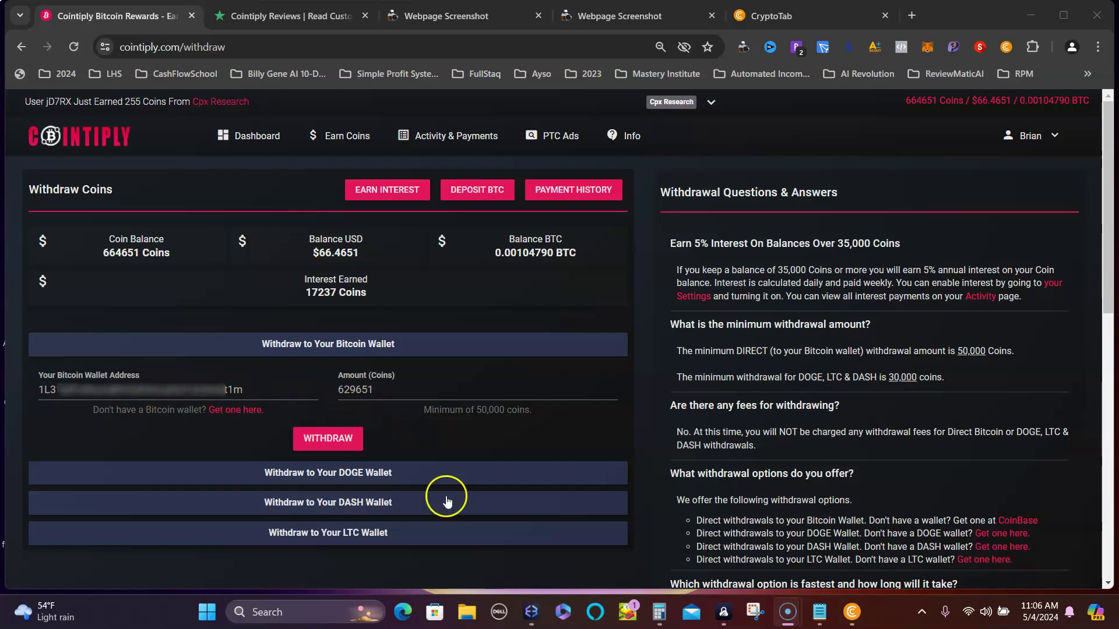
left_click(663, 615)
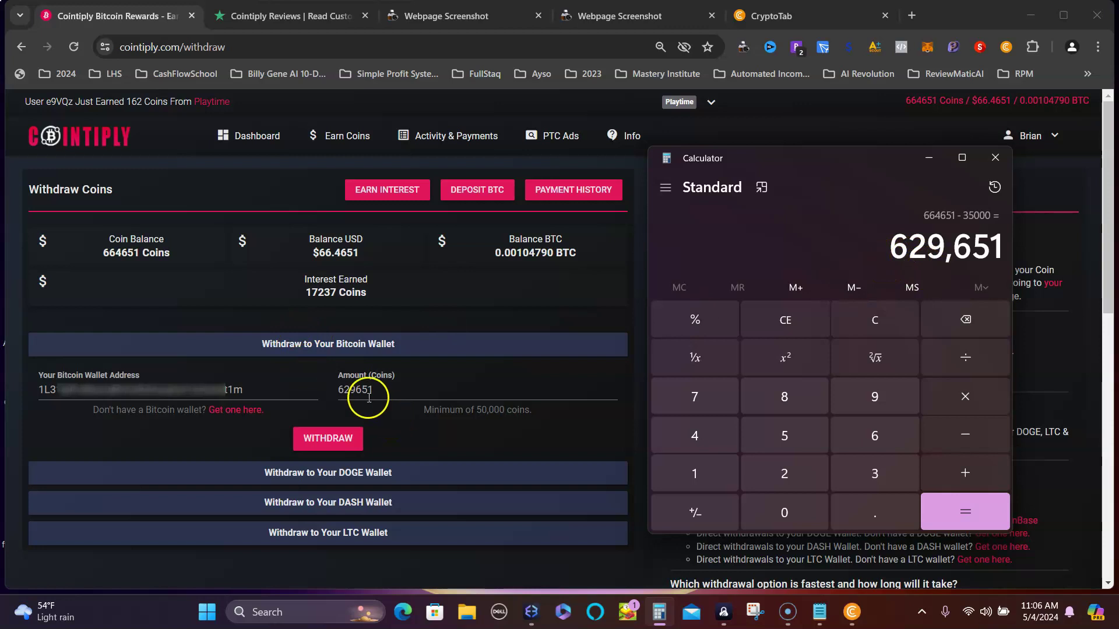
left_click(396, 443)
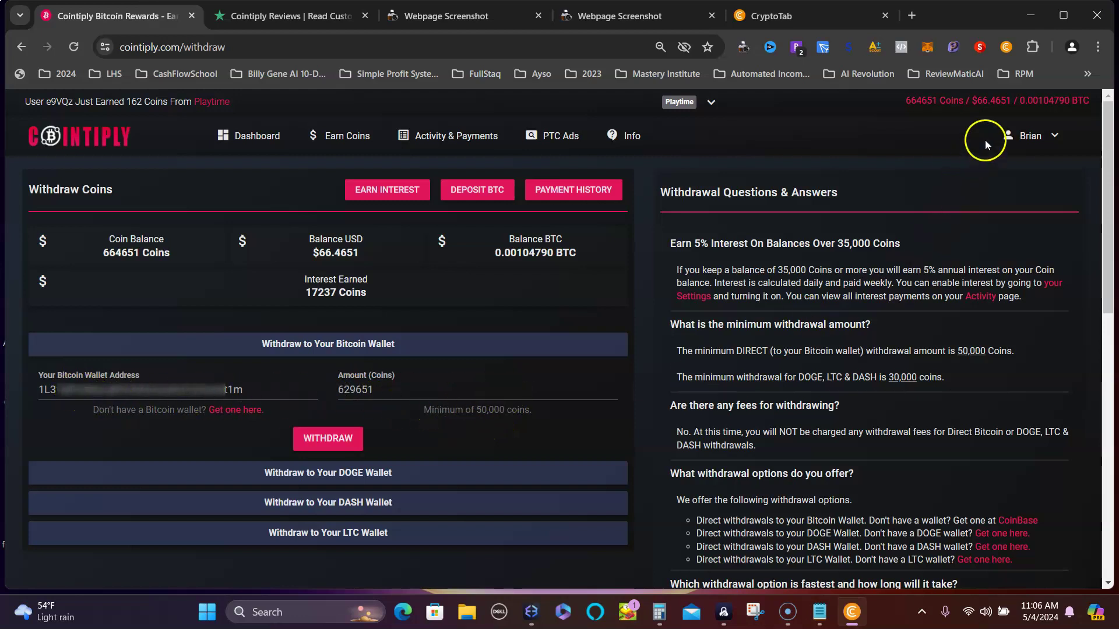
- Confirm the 629,651-coin Bitcoin withdrawal with the saved password and decline saving it
left_click(331, 450)
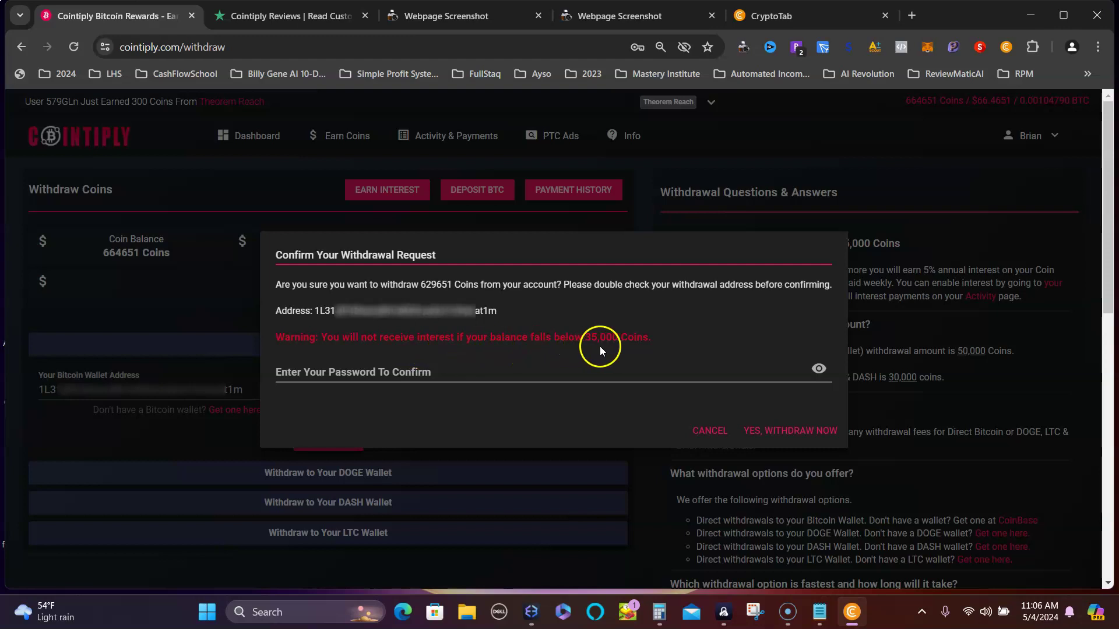
left_click(440, 372)
left_click(422, 408)
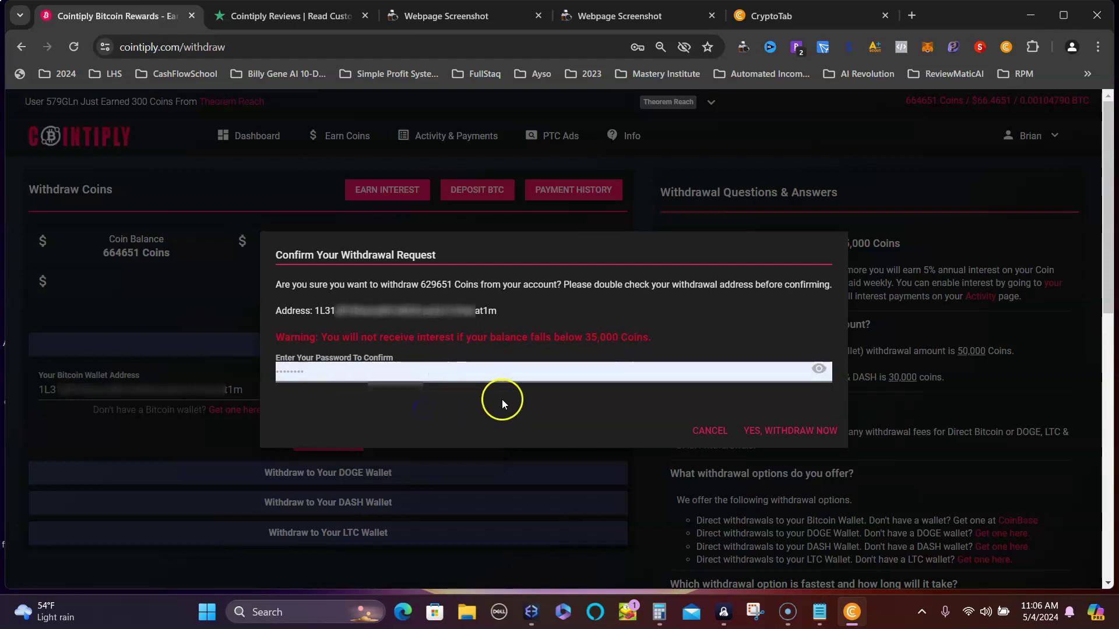
left_click(790, 435)
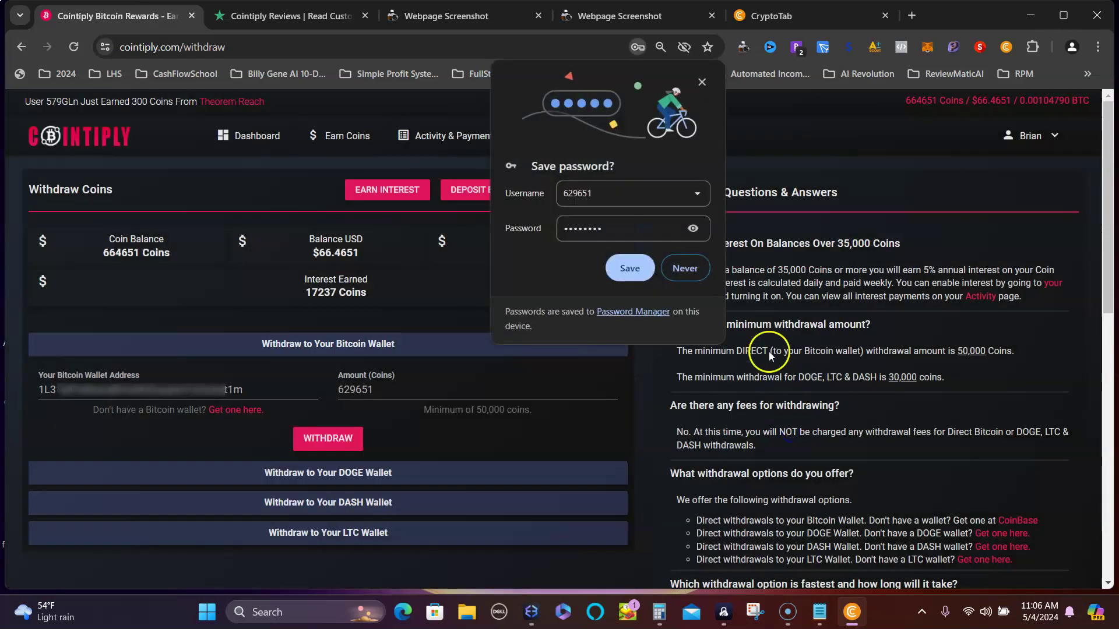
left_click(702, 82)
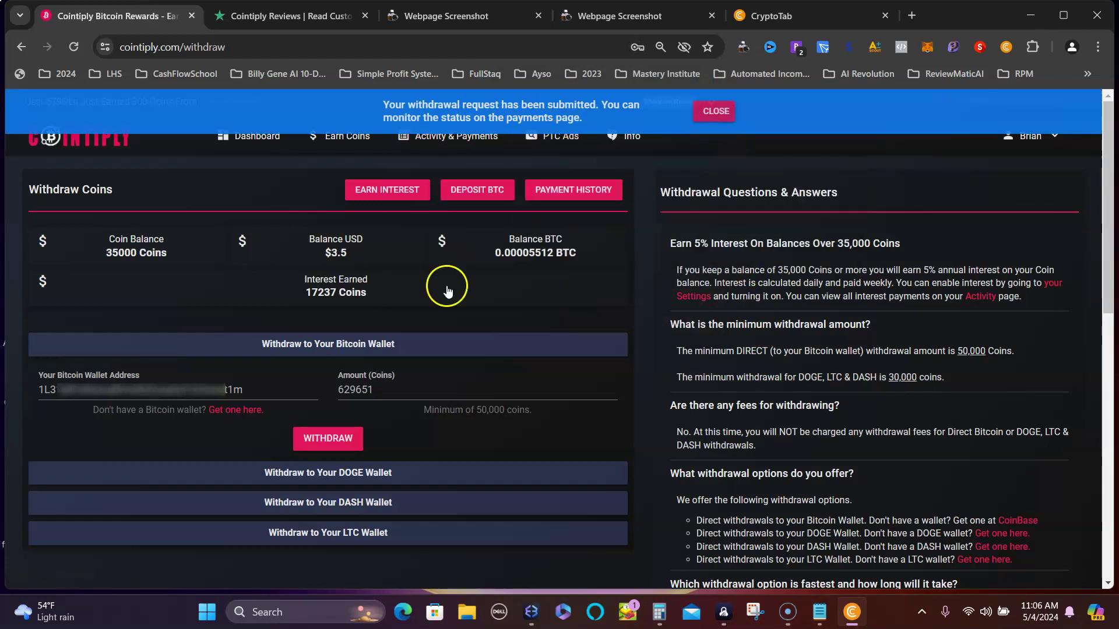
- Check the payment history for the pending 629,651-coin withdrawal, then return to the dashboard
left_click(715, 116)
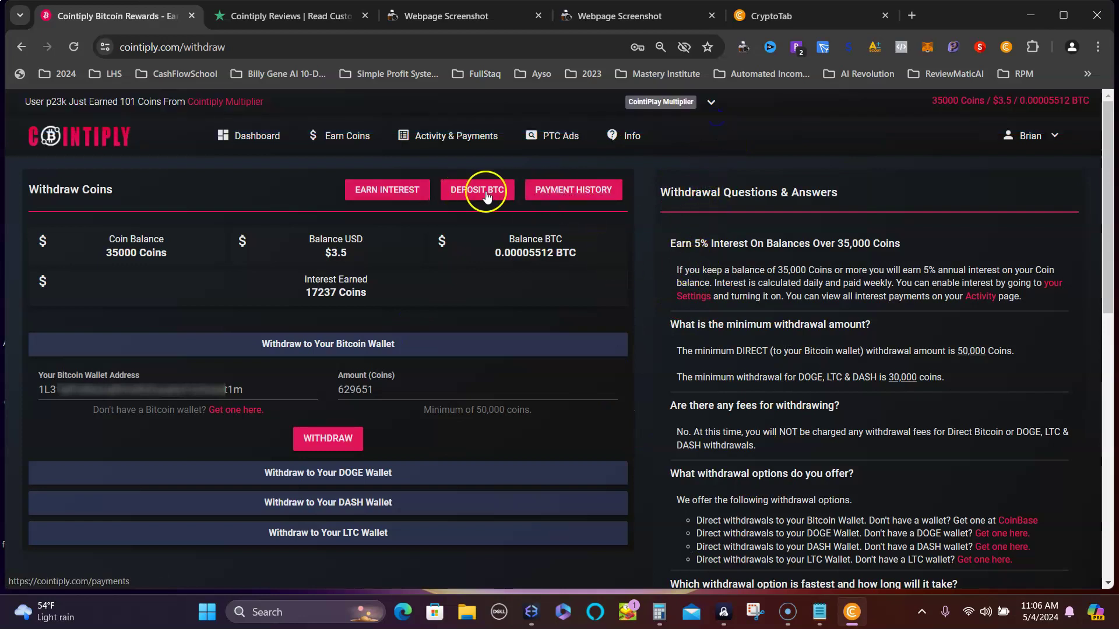
left_click(577, 198)
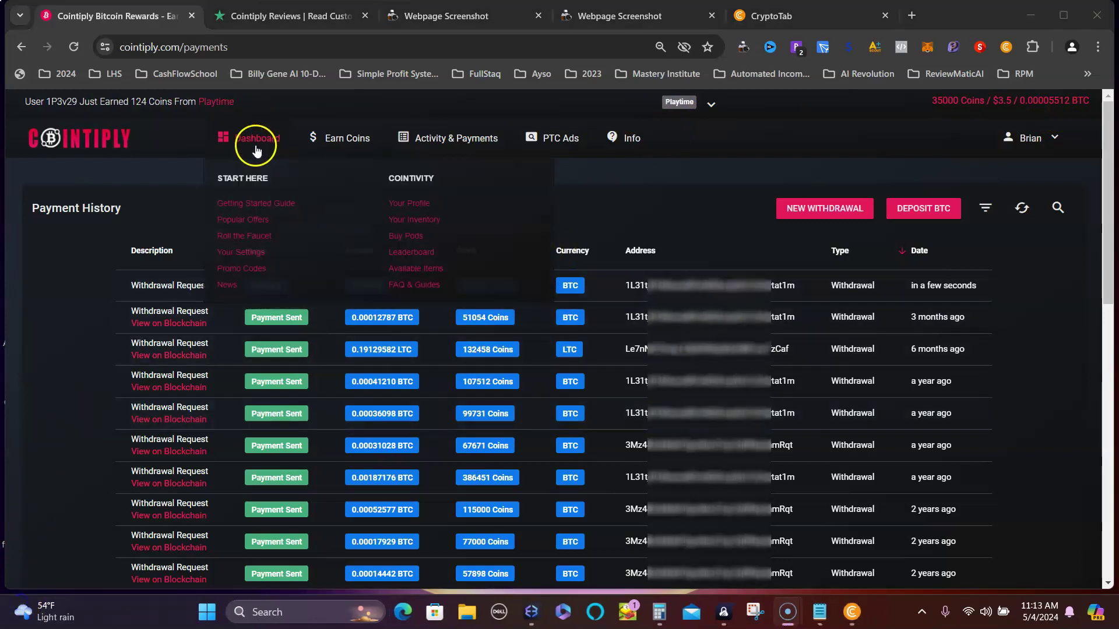
left_click(254, 138)
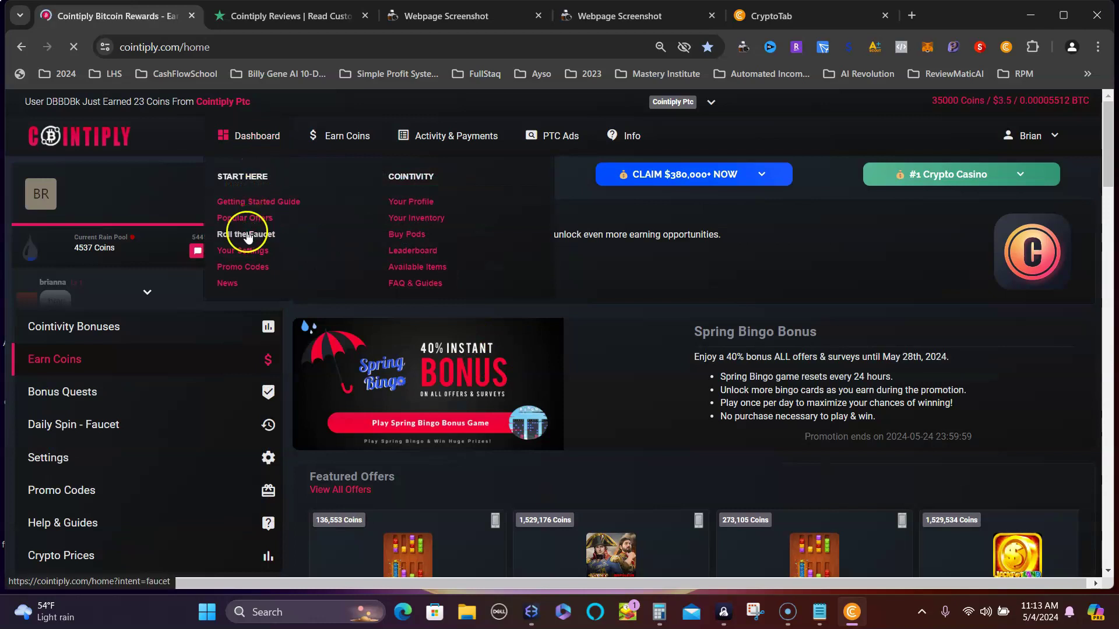
- Open the faucet page to review the 35,000-coin balance and recent activity
left_click(243, 239)
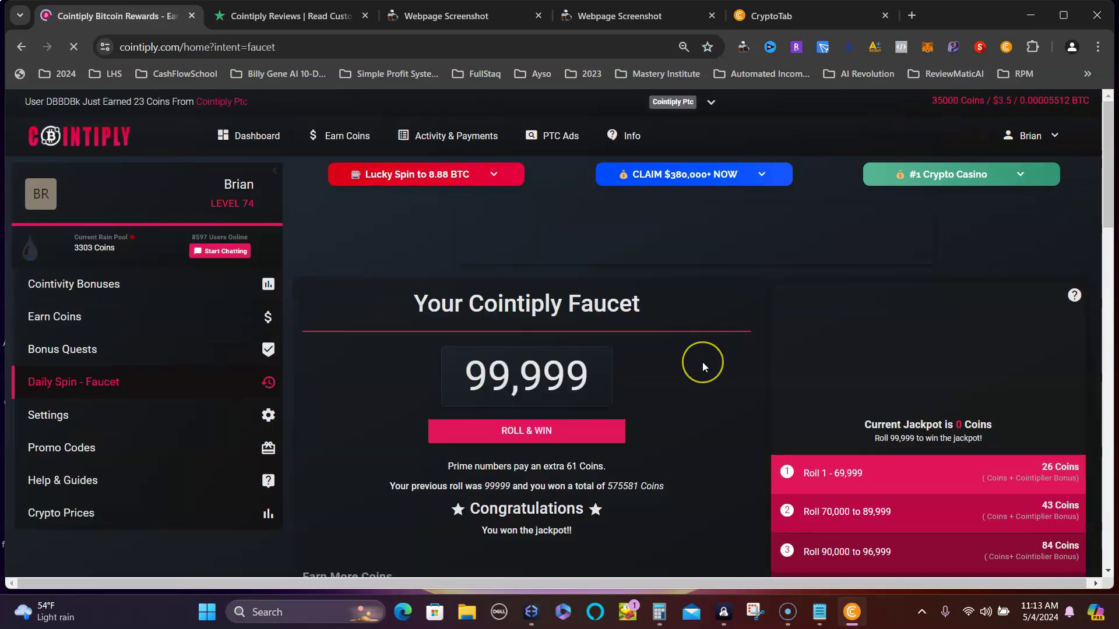
scroll(703, 367, "down", 1)
scroll(706, 367, "down", 2)
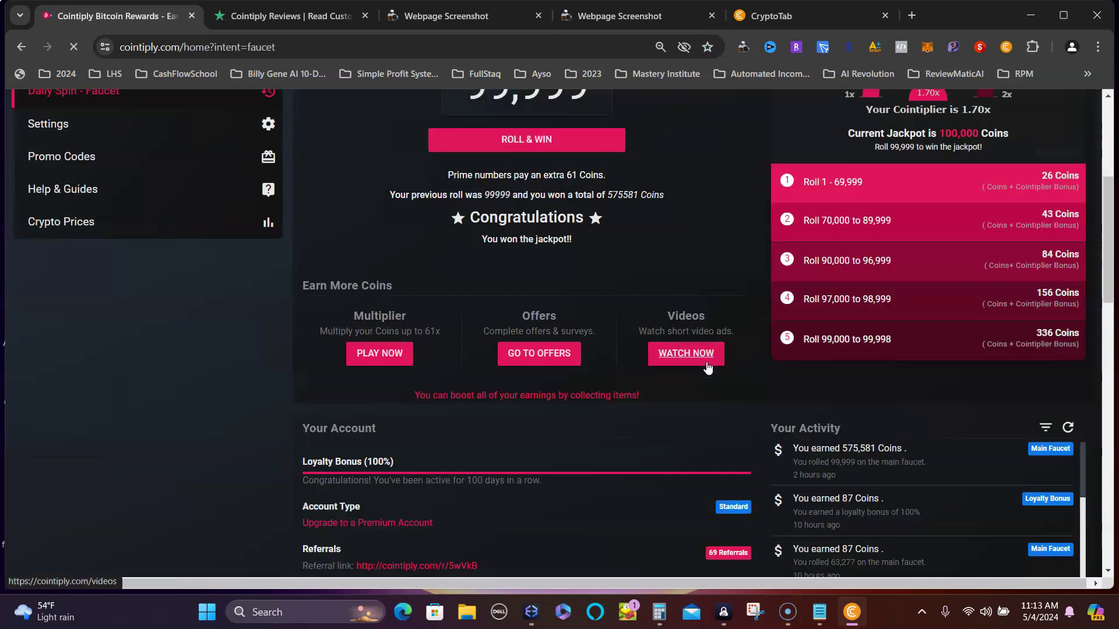
scroll(707, 368, "down", 2)
scroll(706, 367, "down", 3)
scroll(697, 363, "down", 1)
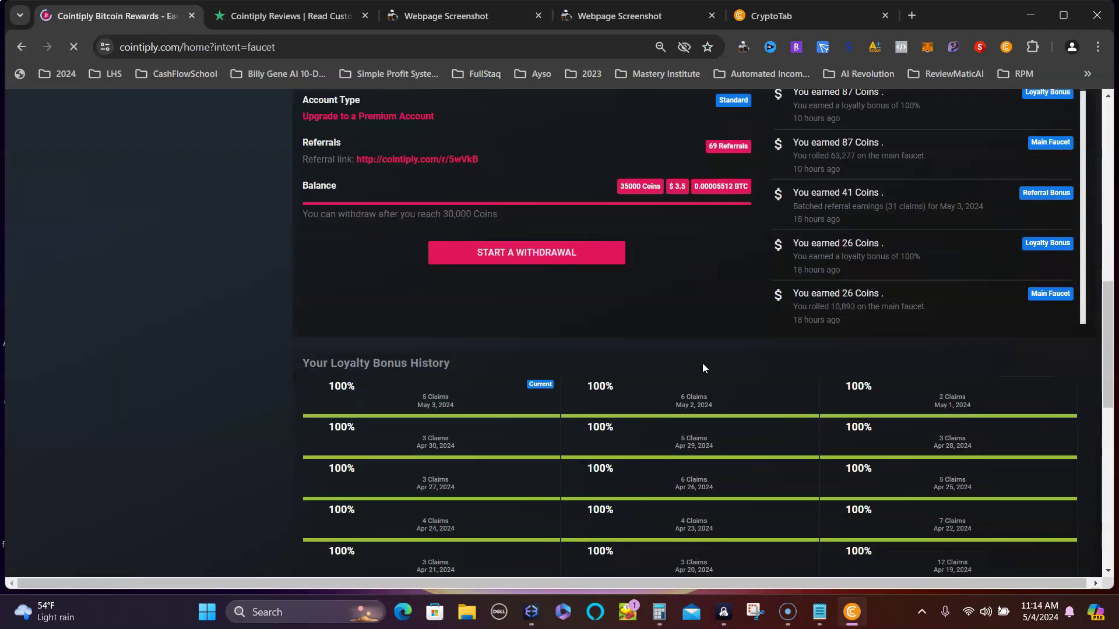
scroll(414, 411, "down", 1)
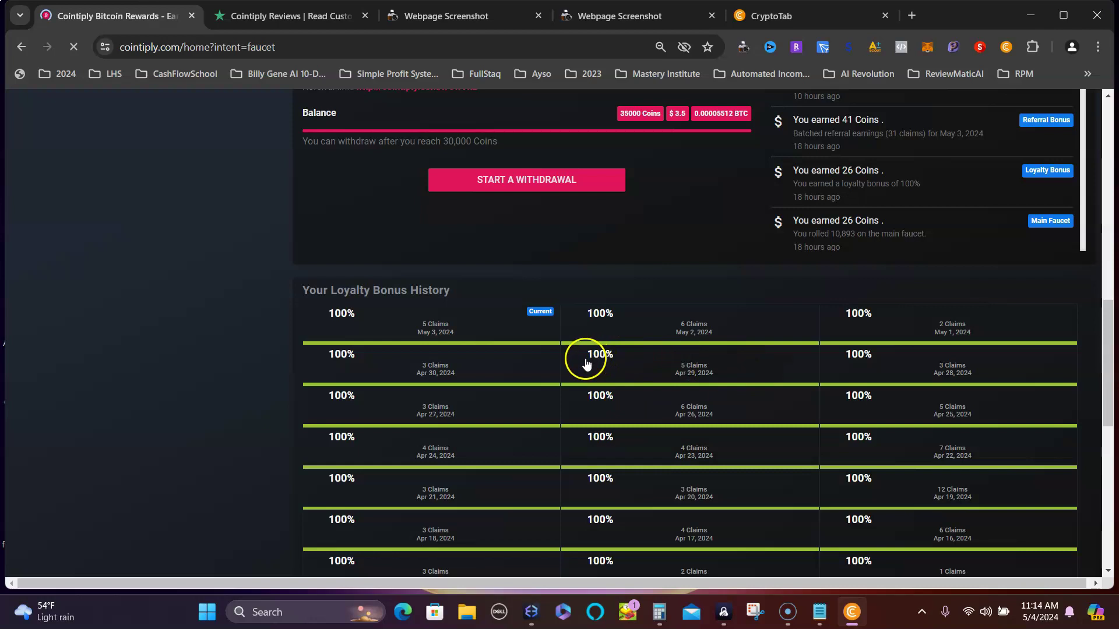
scroll(616, 402, "up", 3)
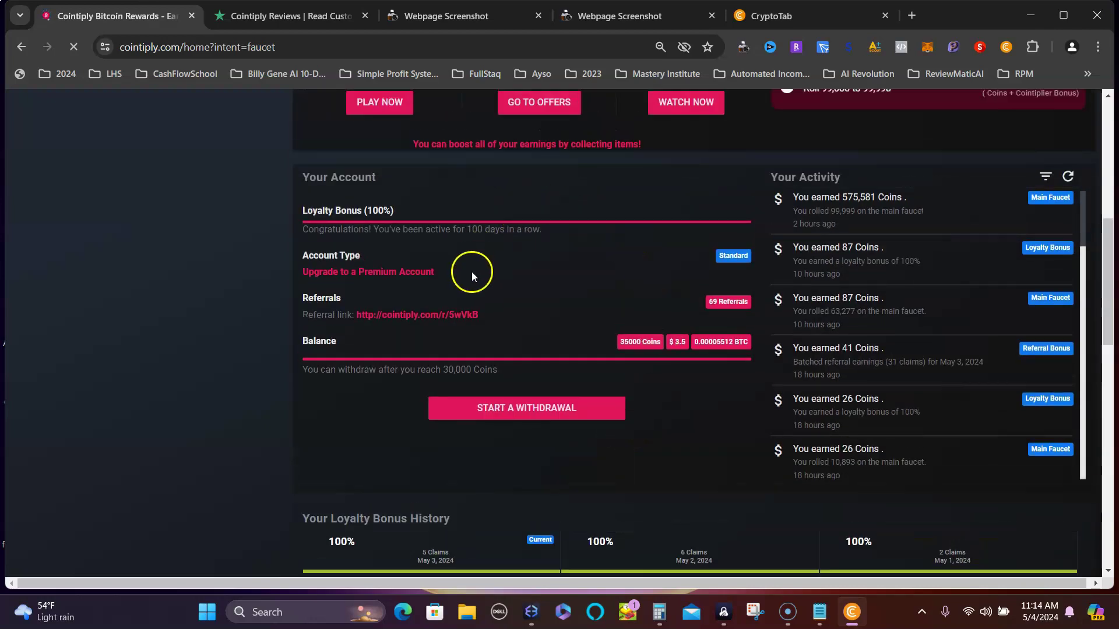
scroll(472, 275, "up", 2)
scroll(855, 494, "down", 1)
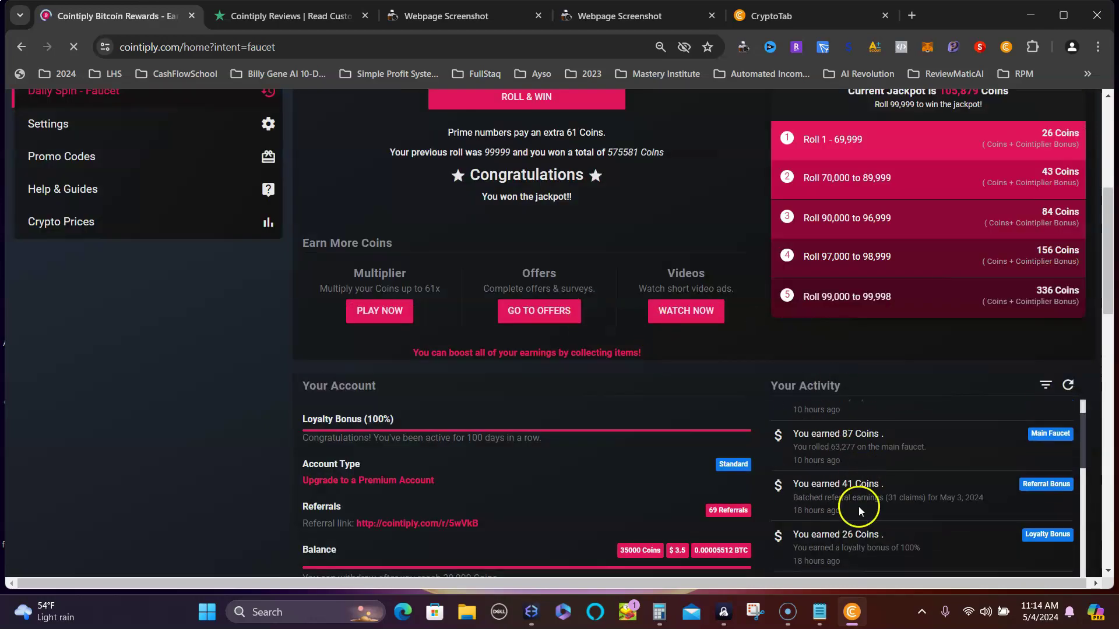
scroll(864, 502, "down", 2)
scroll(874, 502, "up", 5)
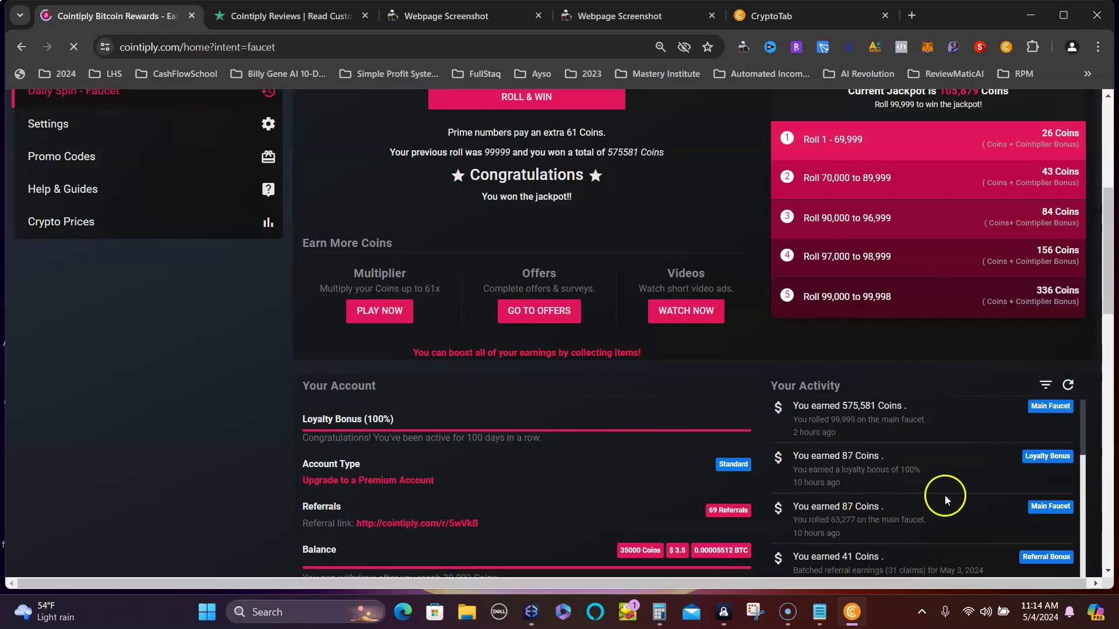
scroll(408, 307, "up", 5)
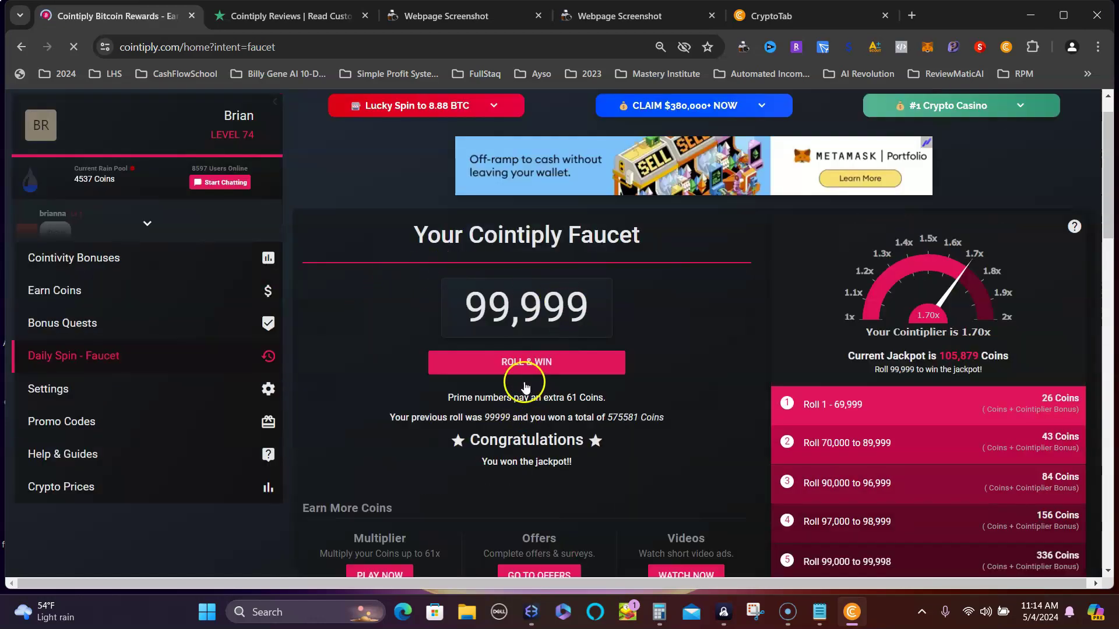
- Solve the car-image reCAPTCHA and roll the faucet, winning 26 coins with 67,491
left_click(522, 385)
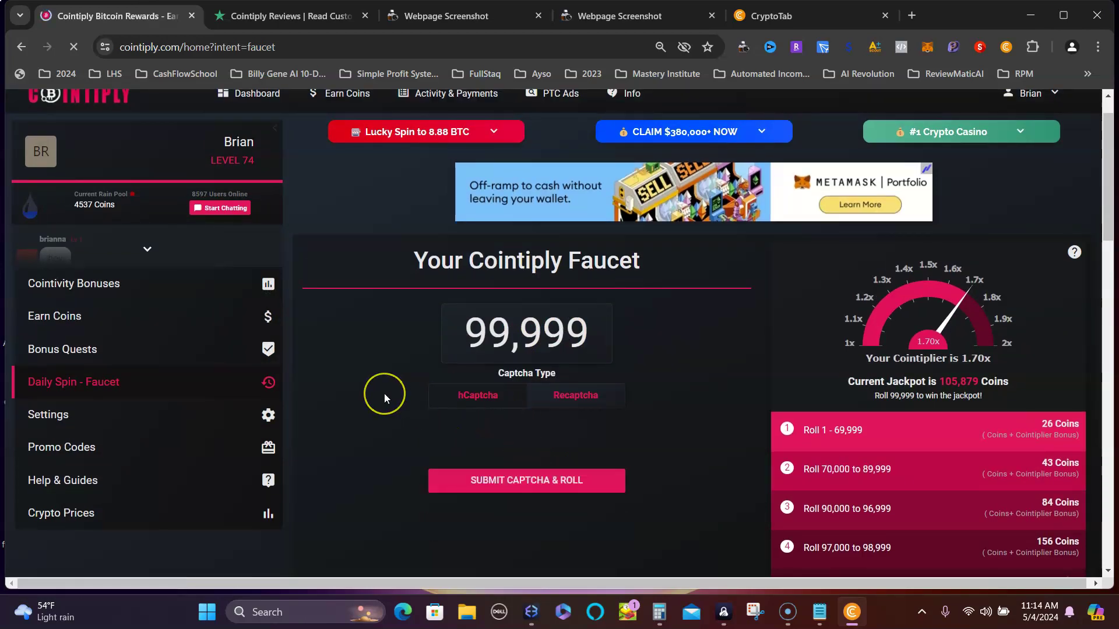
scroll(384, 399, "down", 1)
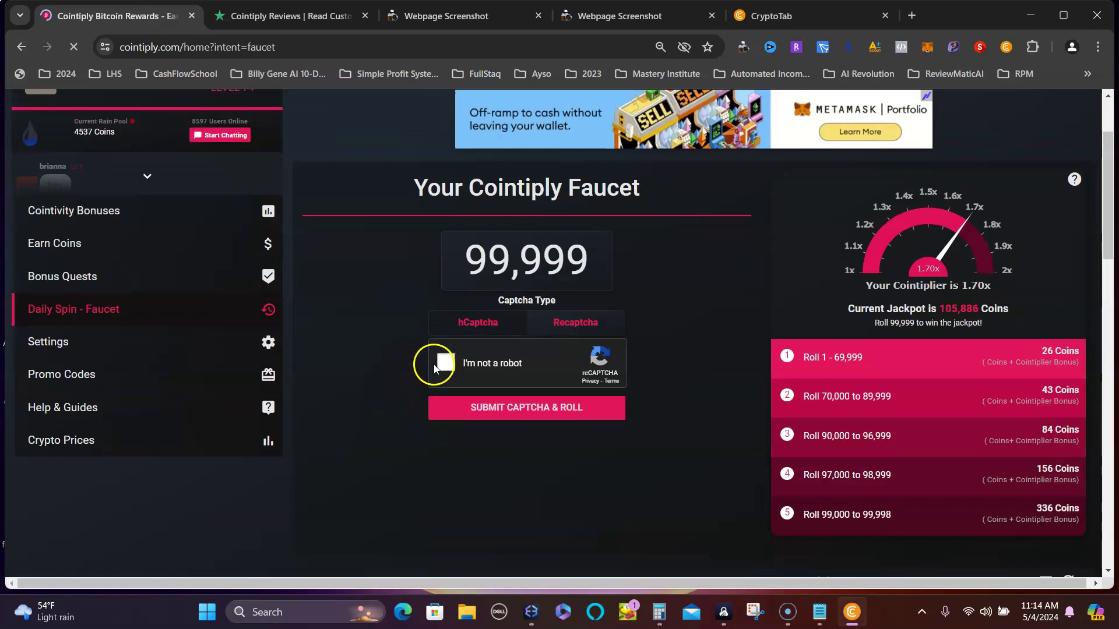
left_click(443, 364)
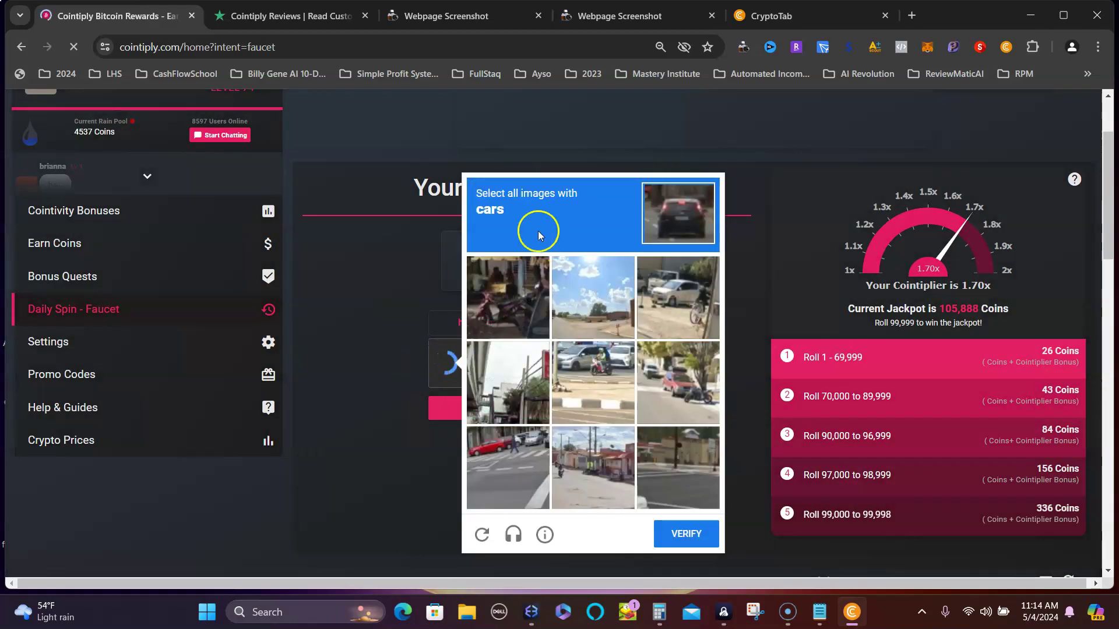
left_click(681, 298)
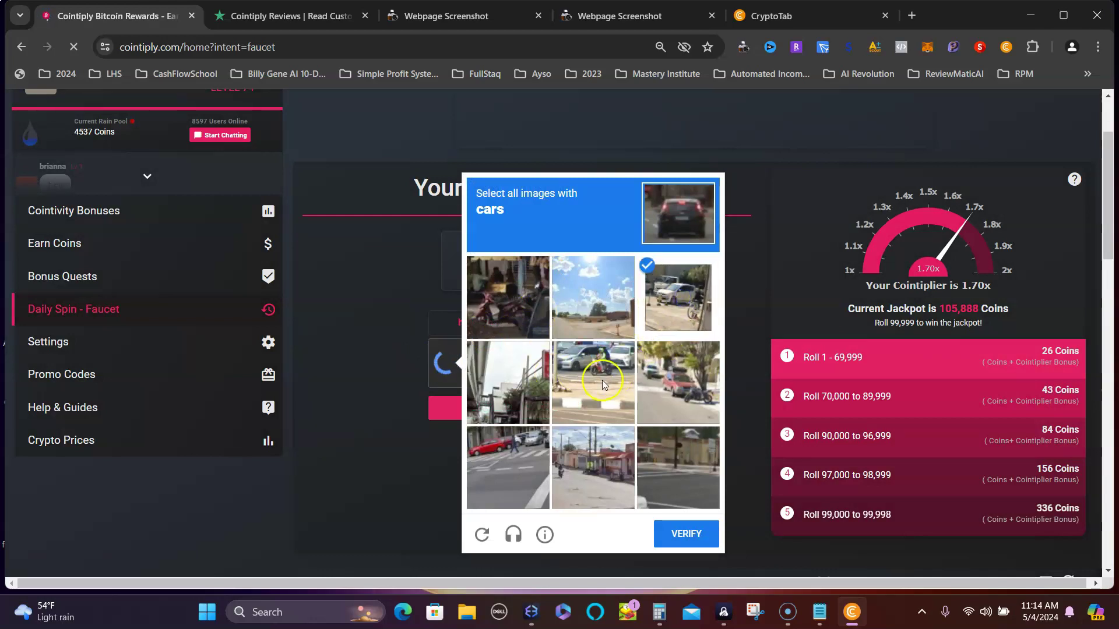
left_click(600, 381)
left_click(666, 390)
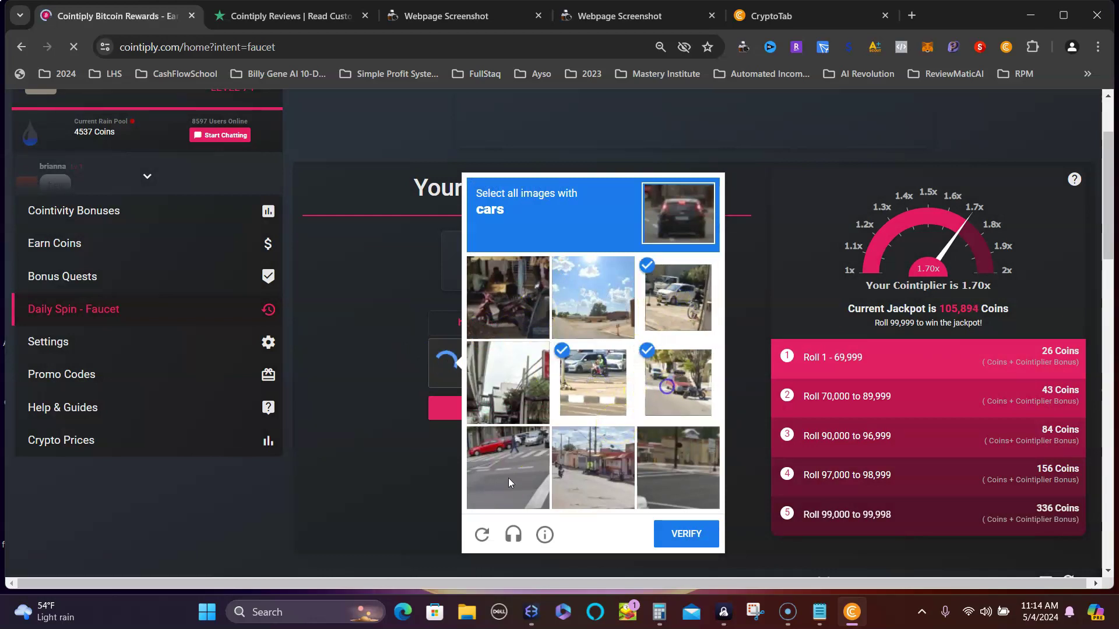
left_click(508, 476)
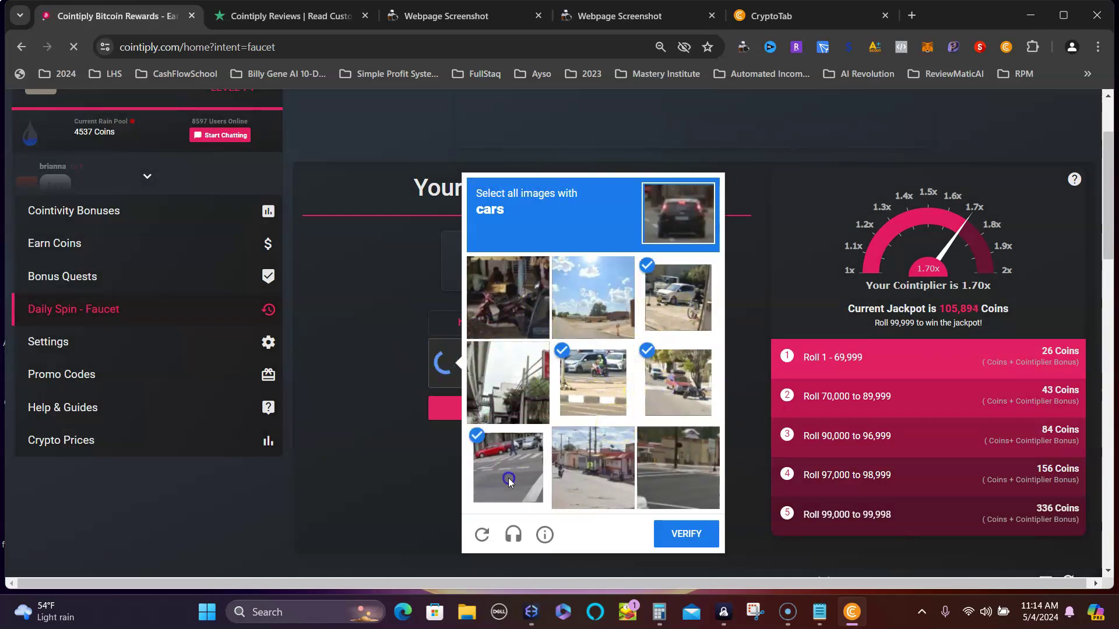
left_click(686, 540)
left_click(517, 411)
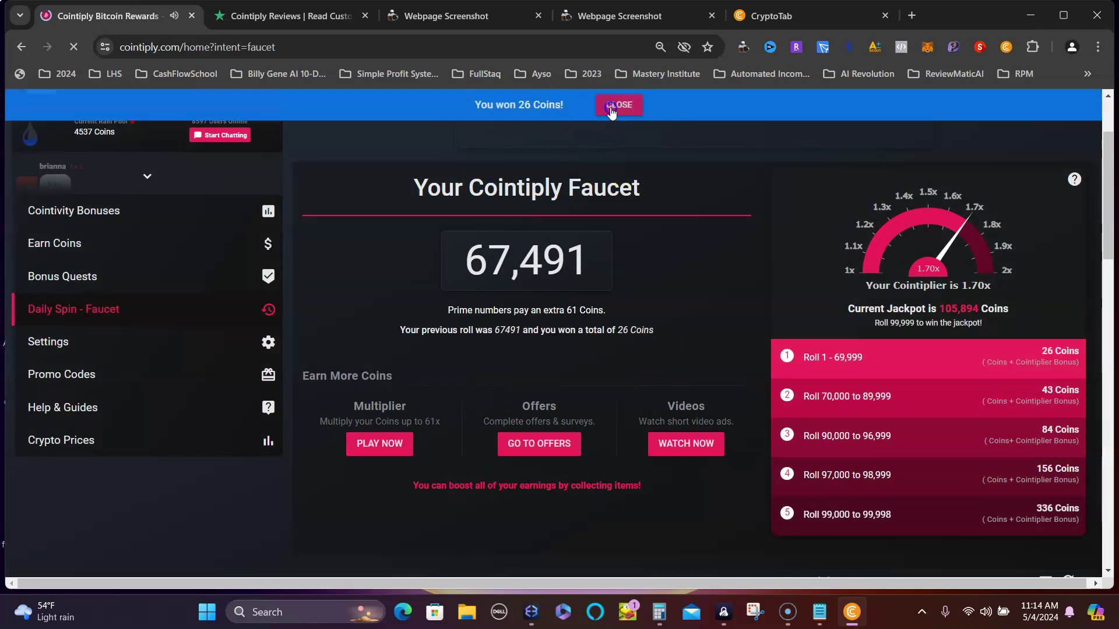
- Dismiss the 26-coin win notice and check the 35,052 balance under Your Activity
left_click(611, 108)
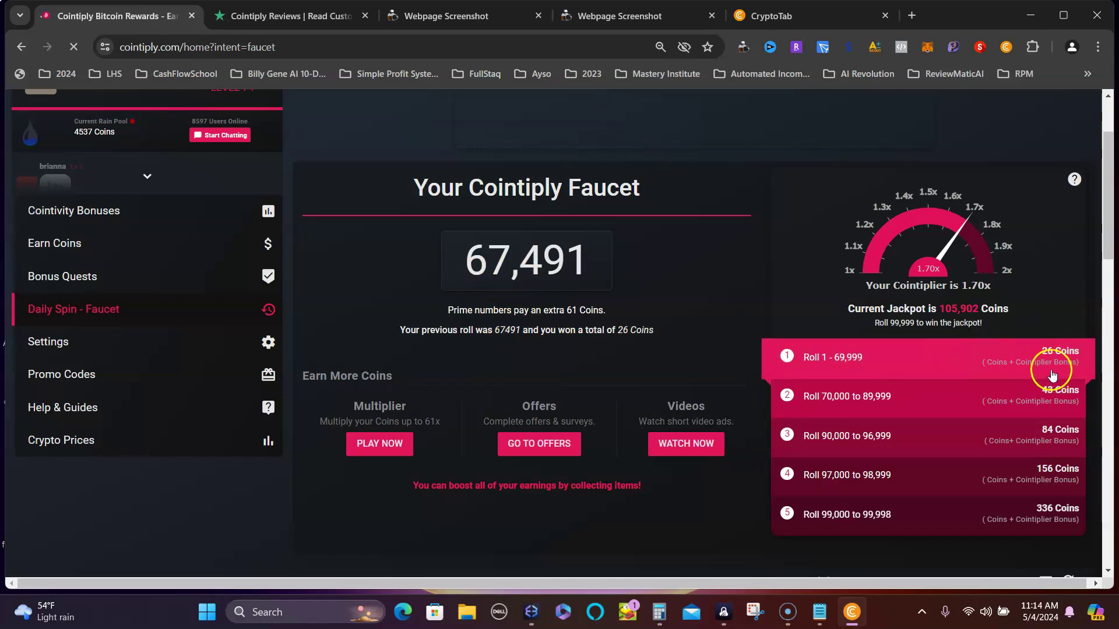
scroll(1053, 374, "down", 3)
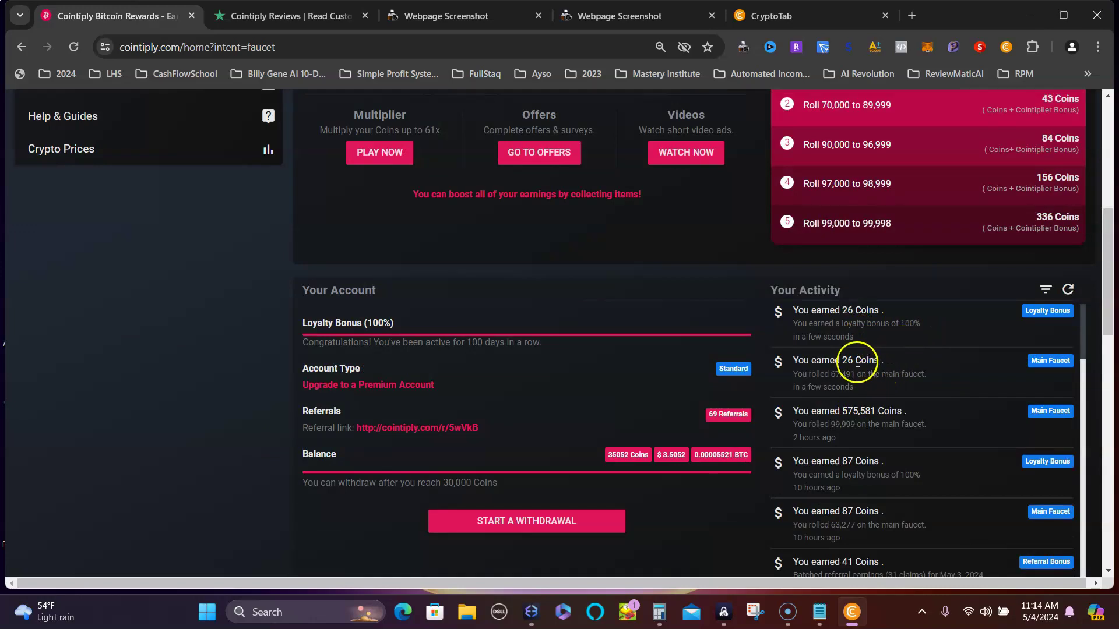
scroll(859, 366, "up", 4)
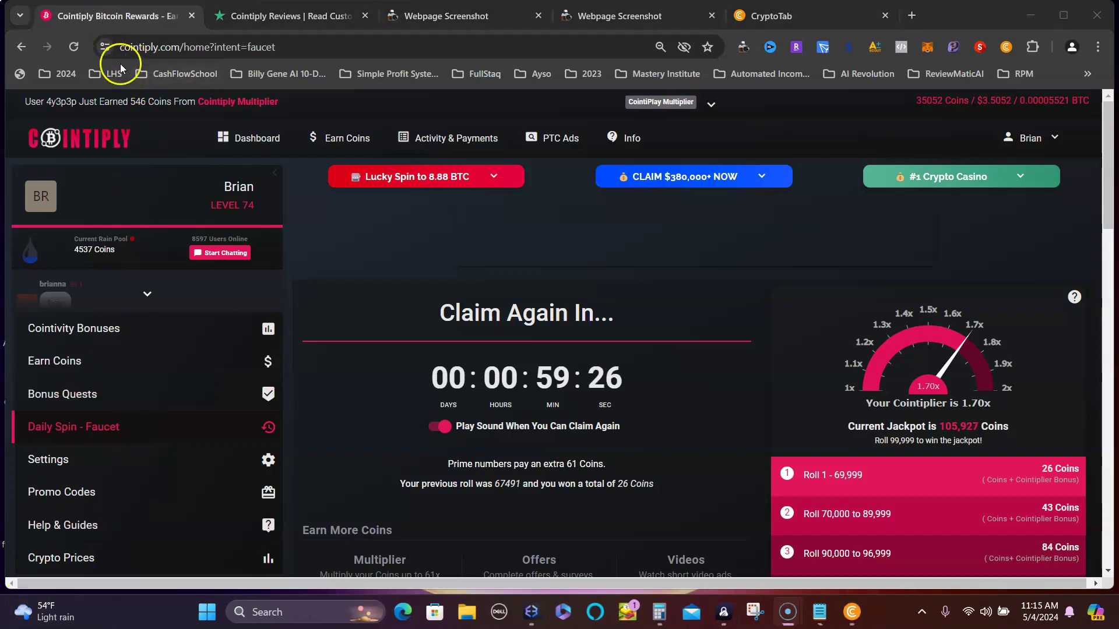
mouse_move(341, 138)
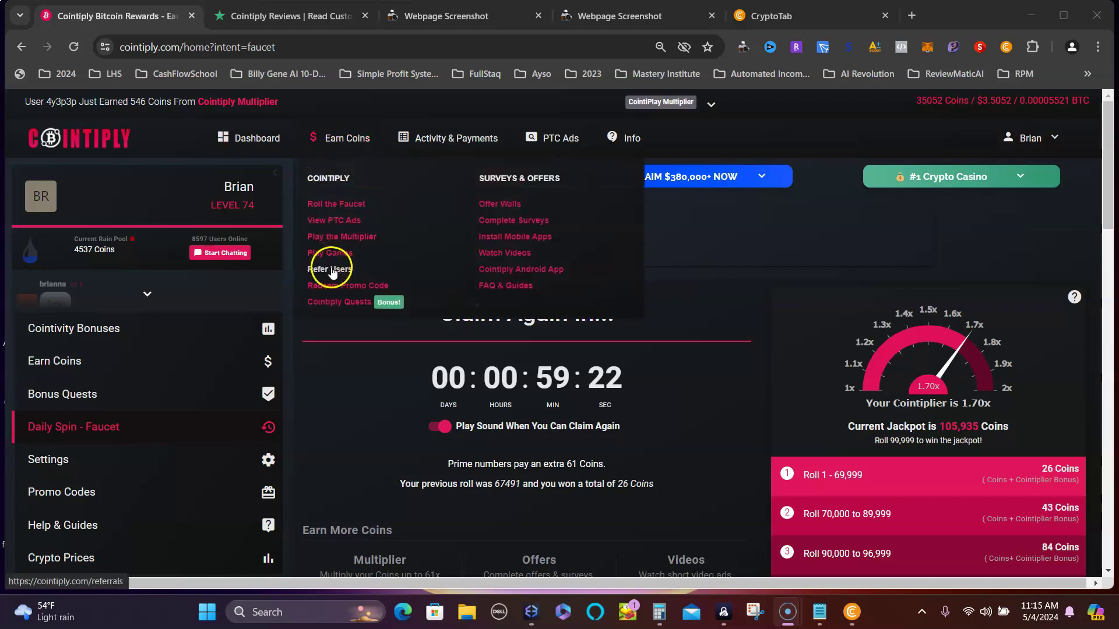
- Open the Refer Users page showing 69 referrals
left_click(340, 271)
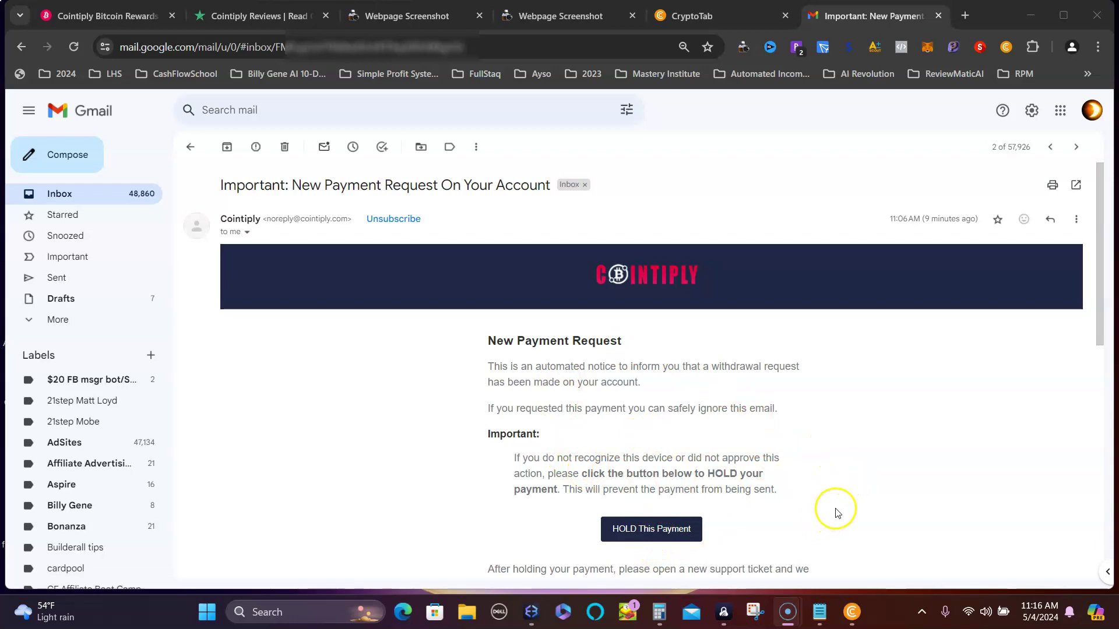
scroll(837, 513, "down", 1)
scroll(837, 513, "down", 2)
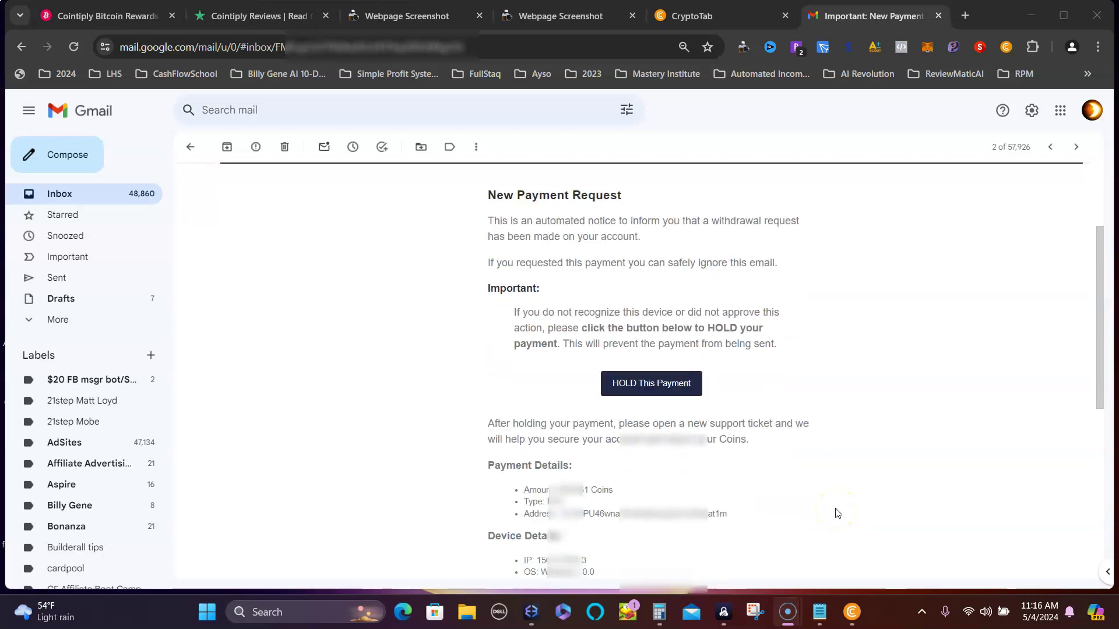
scroll(837, 513, "up", 3)
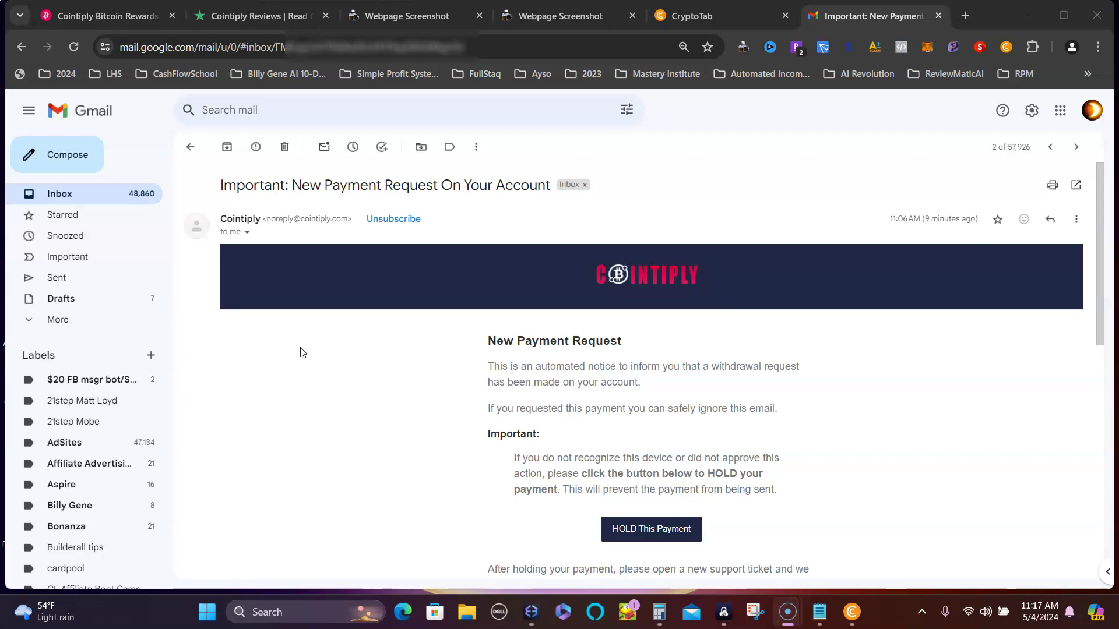
left_click(291, 343)
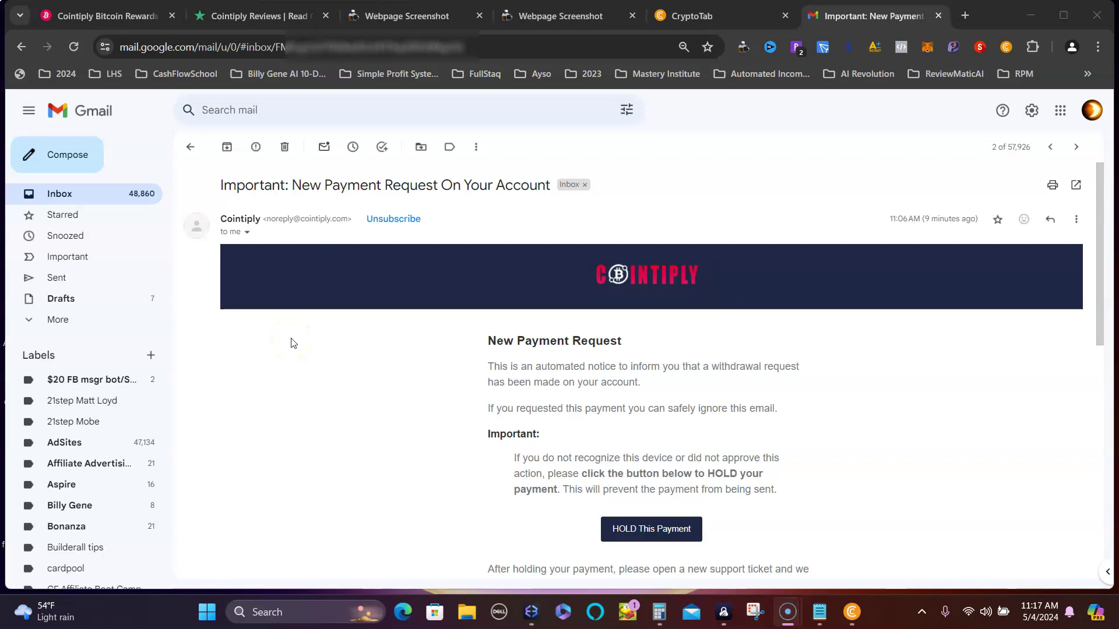